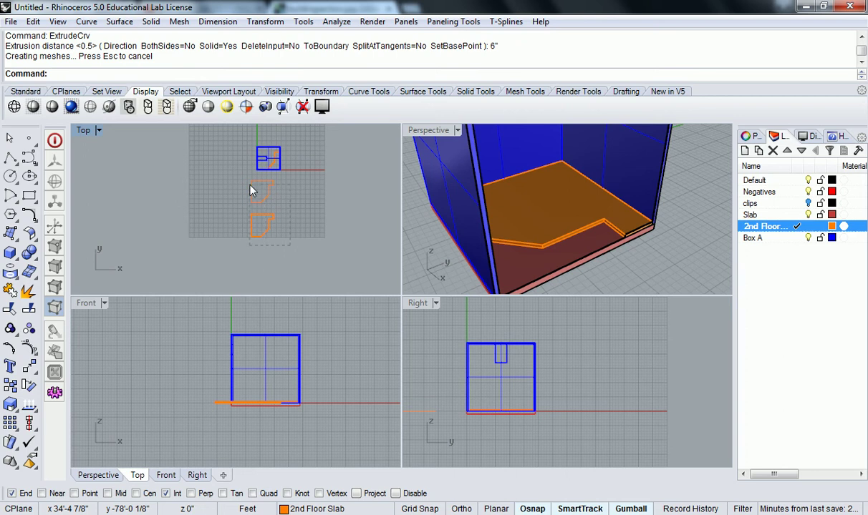
# - Delete the leftover slab extrusion and the two curves lying outside the box in the Top view
pyautogui.press('Delete')
pyautogui.scroll(-5, 670, 227)
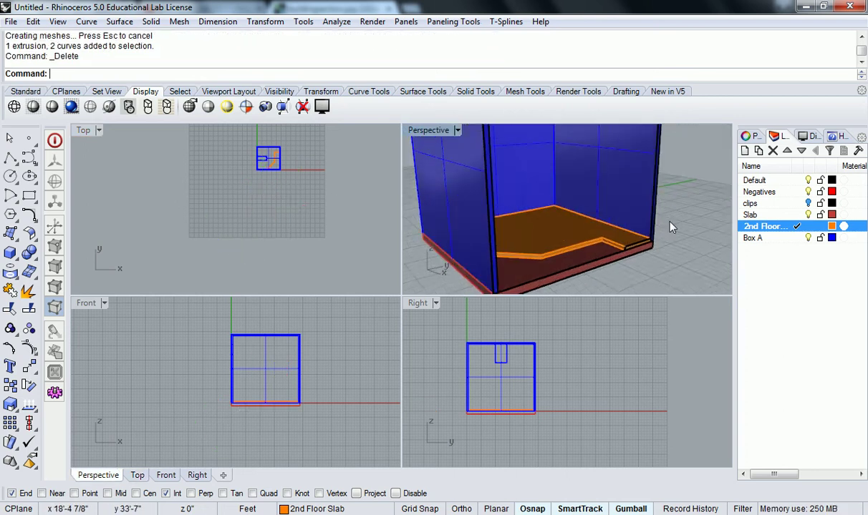
pyautogui.scroll(2, 574, 238)
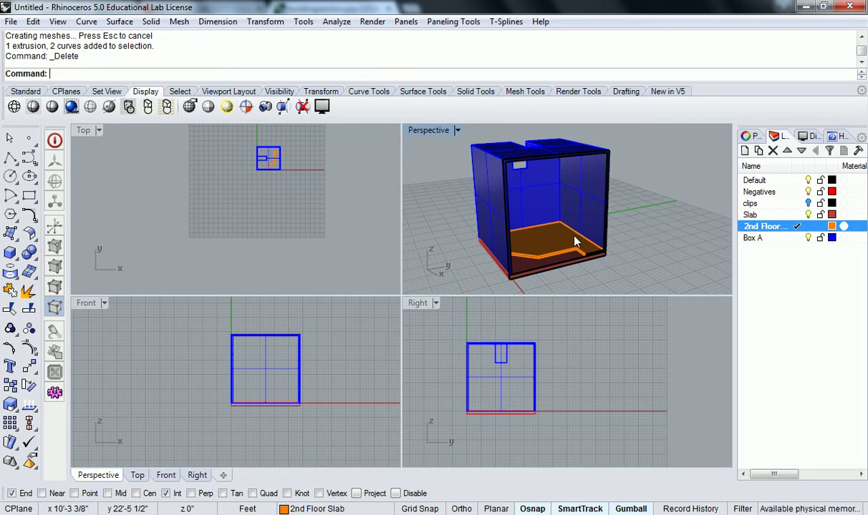
# - Switch to Chrome, search the web for "stair section" and open a stair section drawing from the image results
pyautogui.hotkey('alt', 'Tab')
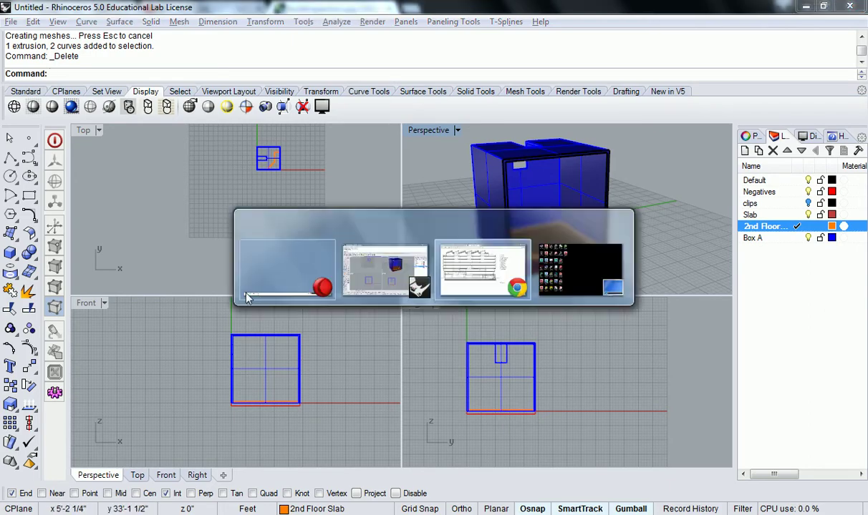
pyautogui.hotkey('alt', 'Tab')
pyautogui.click(320, 33)
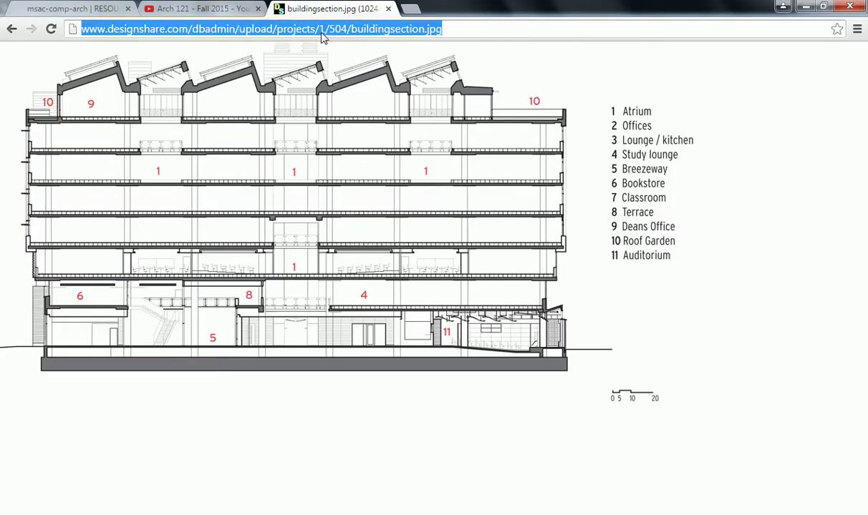
pyautogui.write('stair section')
pyautogui.press('Return')
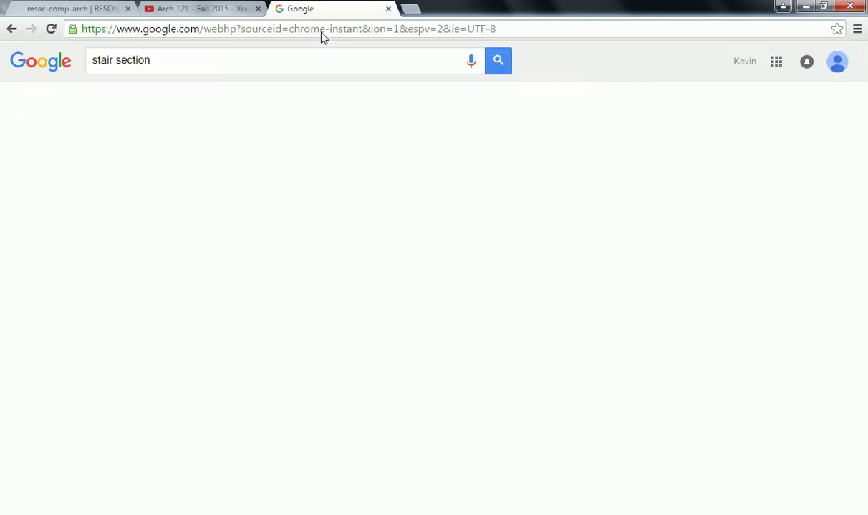
pyautogui.click(136, 209)
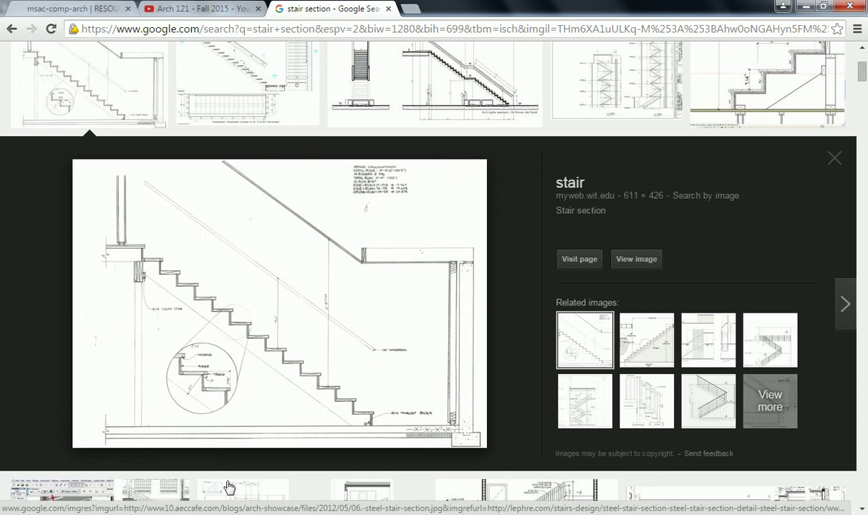
# - Return to Rhinoceros, select the second floor slab inside the box and turn off the Gumball
pyautogui.hotkey('alt', 'Tab')
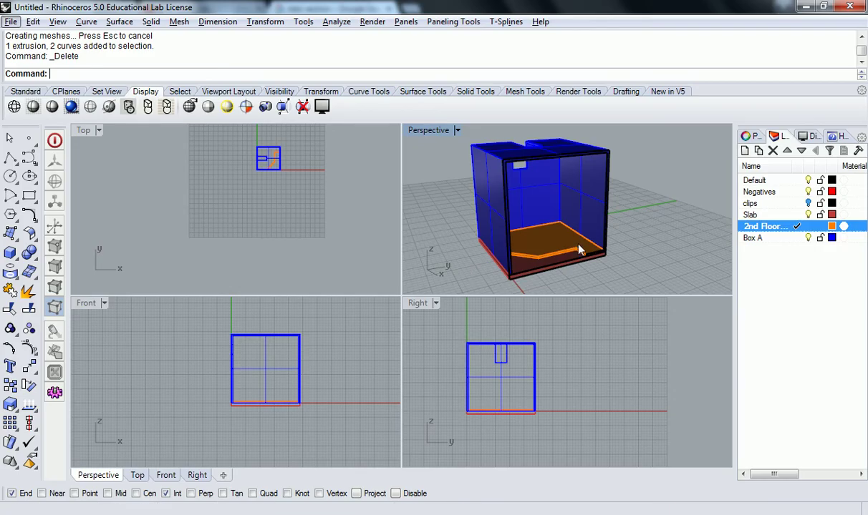
pyautogui.click(577, 250)
pyautogui.moveTo(338, 185); pyautogui.dragTo(319, 209, button='right')
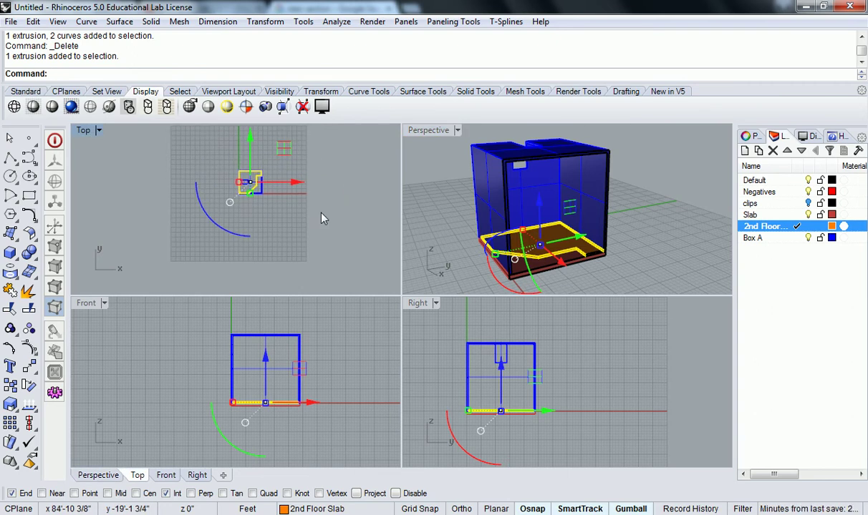
pyautogui.moveTo(344, 171); pyautogui.dragTo(320, 206, button='right')
pyautogui.moveTo(501, 215); pyautogui.dragTo(520, 223, button='right')
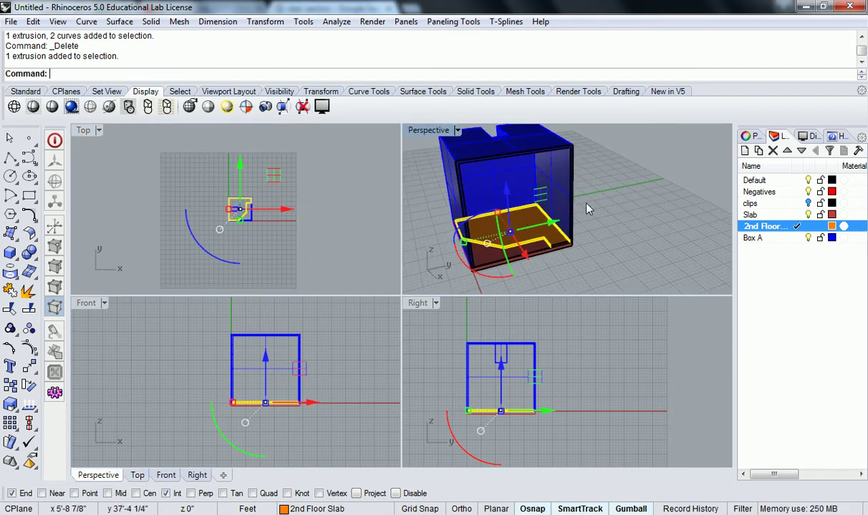
pyautogui.click(633, 509)
# - Move the selected second floor slab straight up by 10' in the Front view, with Ortho constraining the direction
pyautogui.moveTo(580, 272); pyautogui.dragTo(501, 287, button='right')
pyautogui.rightClick(333, 355)
pyautogui.moveTo(333, 356); pyautogui.dragTo(248, 364, button='right')
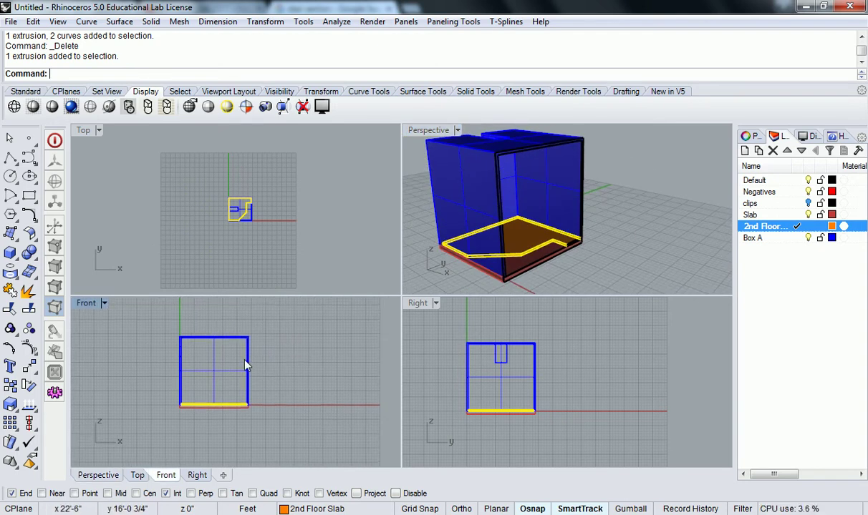
pyautogui.scroll(3, 257, 354)
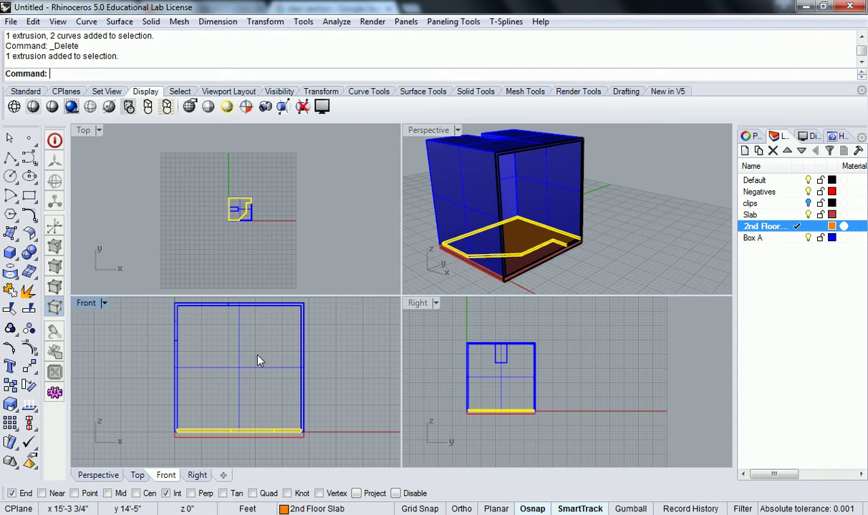
pyautogui.moveTo(256, 357); pyautogui.dragTo(237, 364, button='right')
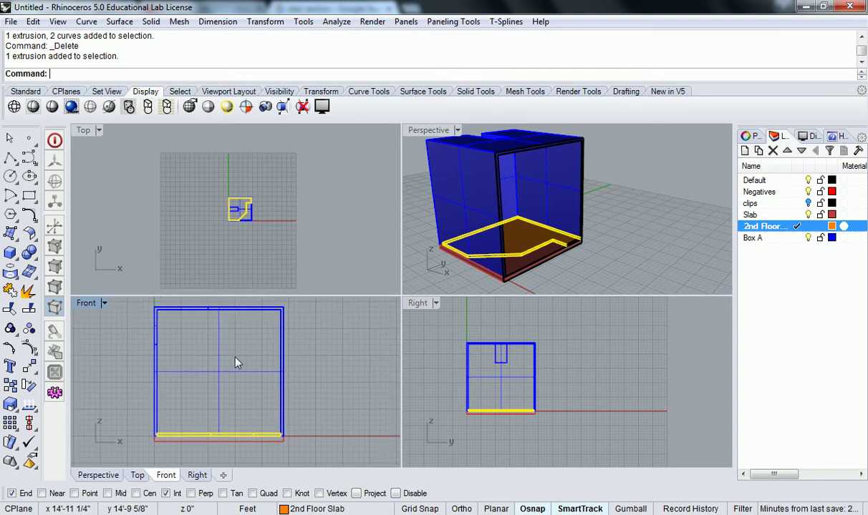
pyautogui.write('Move')
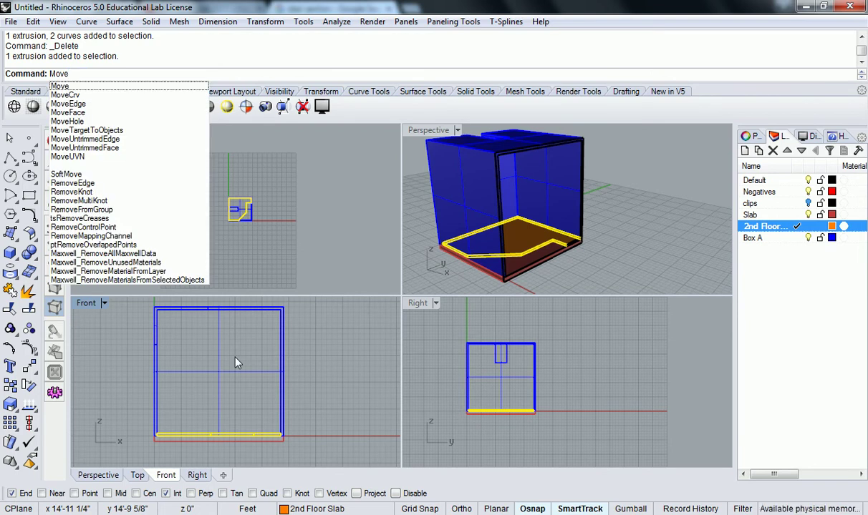
pyautogui.press('Return')
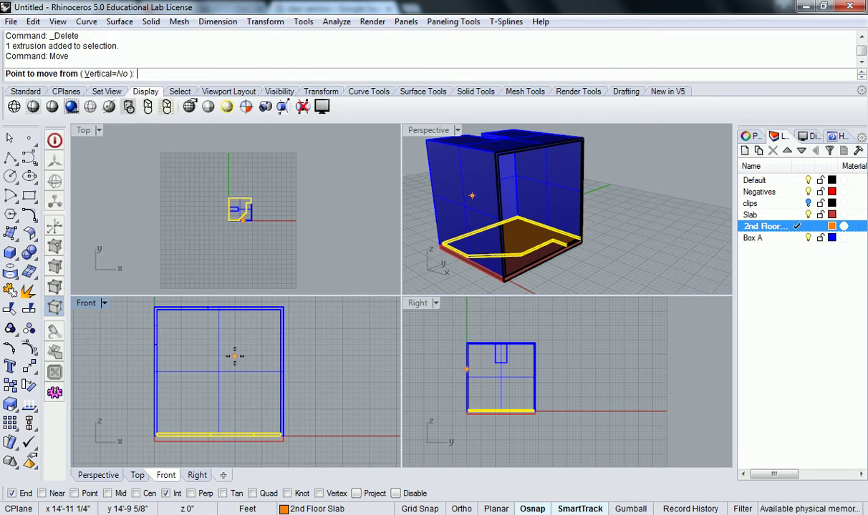
pyautogui.click(337, 414)
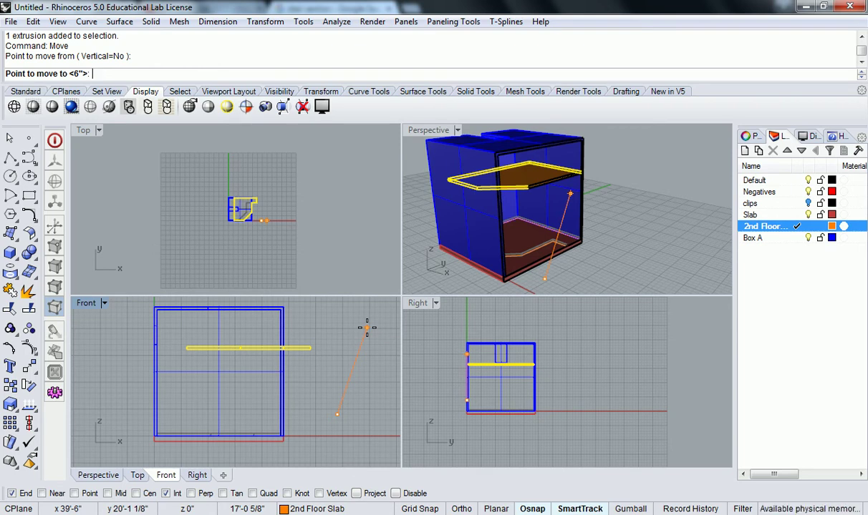
pyautogui.write("10'")
pyautogui.press('Return')
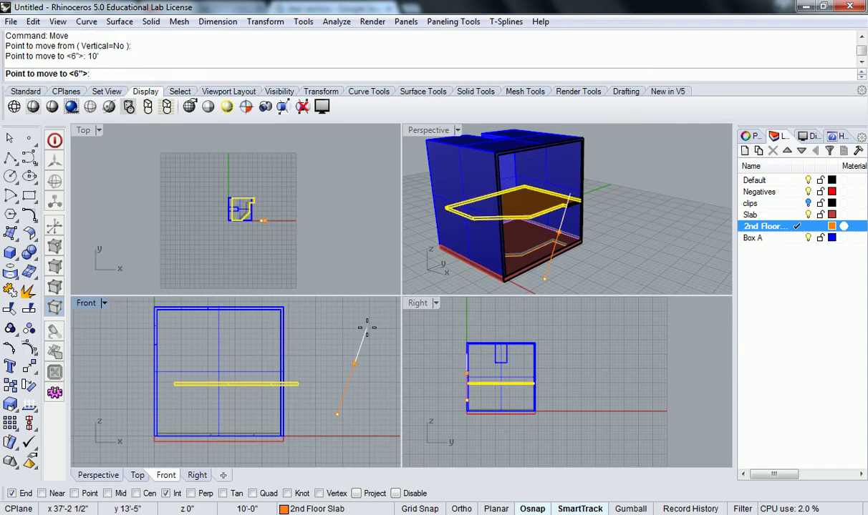
pyautogui.press('F8')
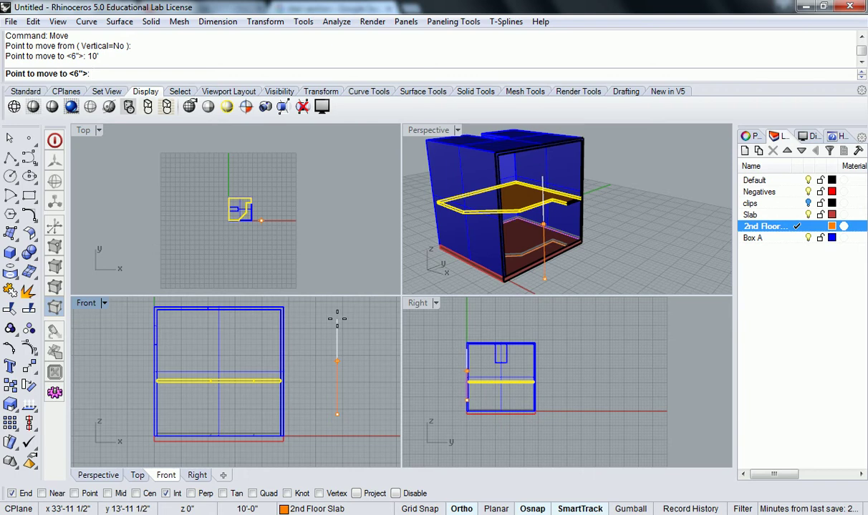
pyautogui.click(337, 314)
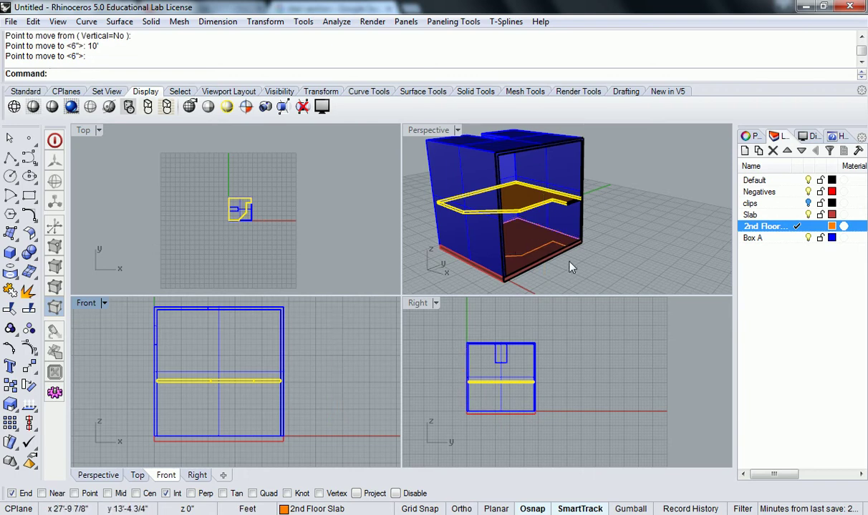
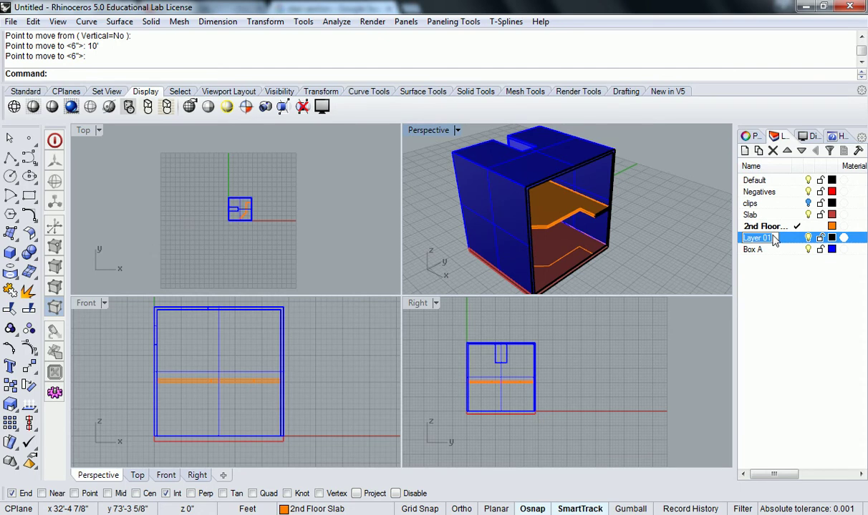
# - Name the new layer Stairs and set its layer color to Green
pyautogui.write('Stairs')
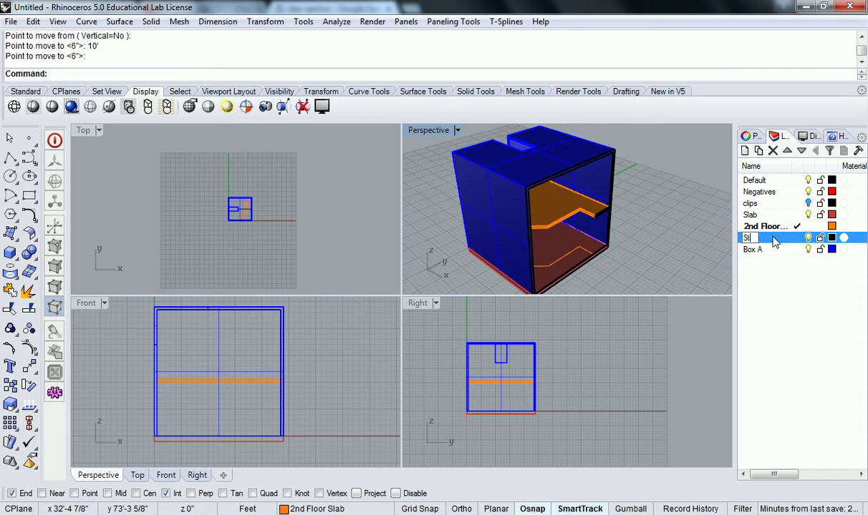
pyautogui.press('Return')
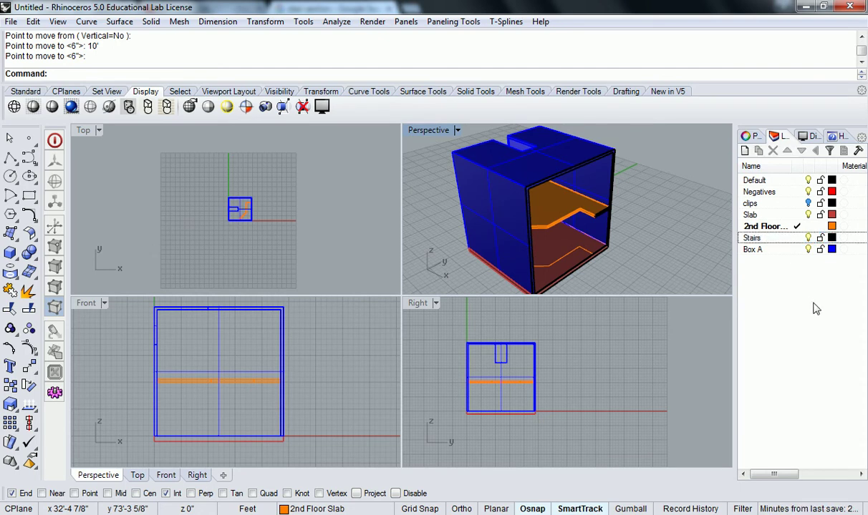
pyautogui.click(832, 239)
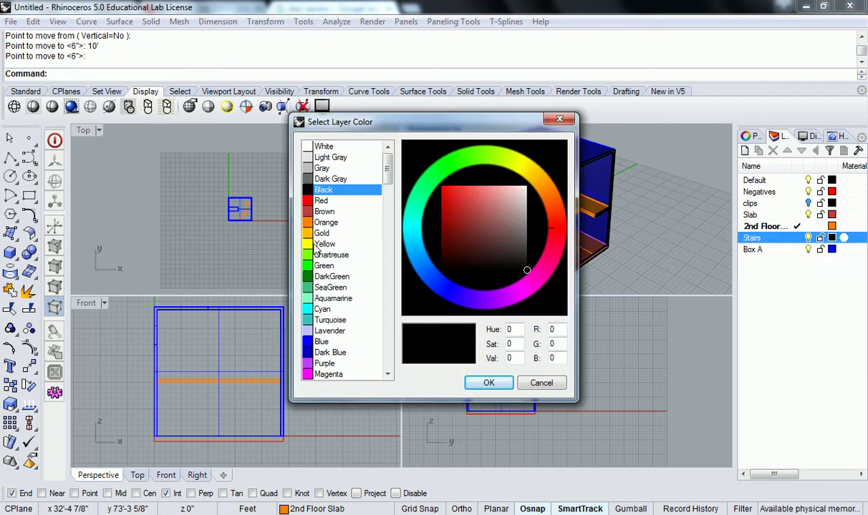
pyautogui.click(325, 267)
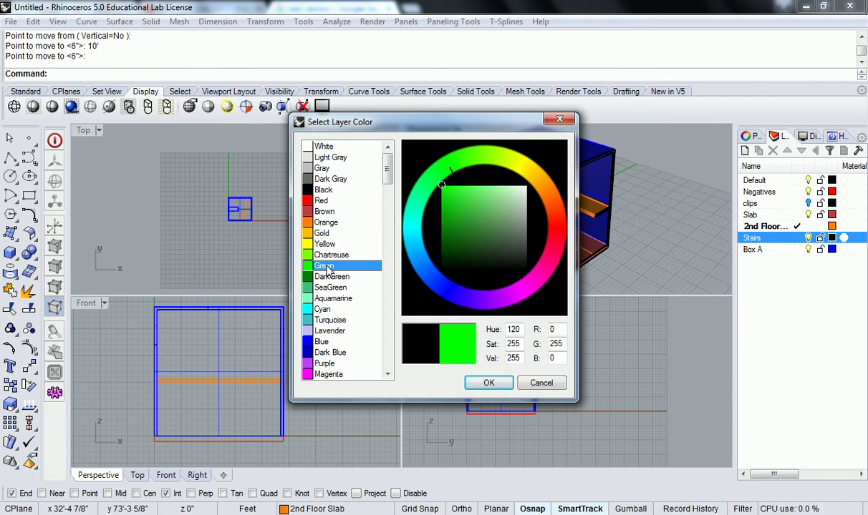
pyautogui.click(489, 383)
# - Clear the slab selection and make Stairs the current layer
pyautogui.click(607, 252)
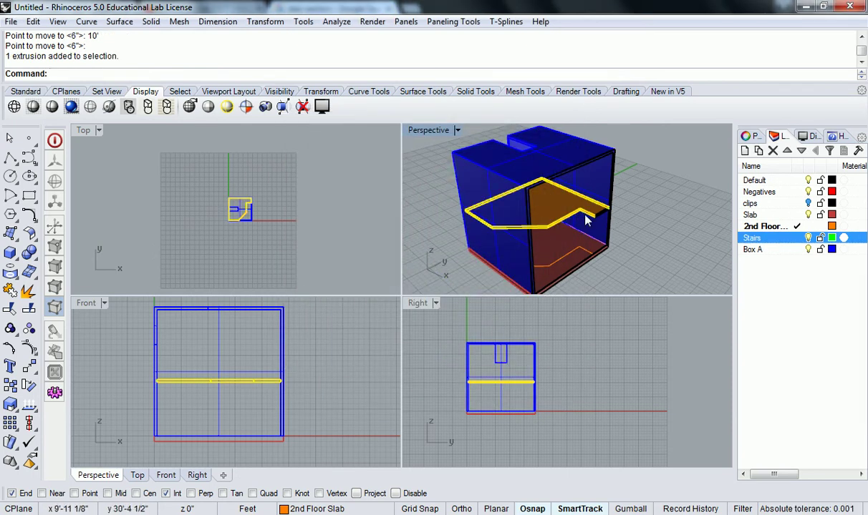
pyautogui.scroll(5, 587, 213)
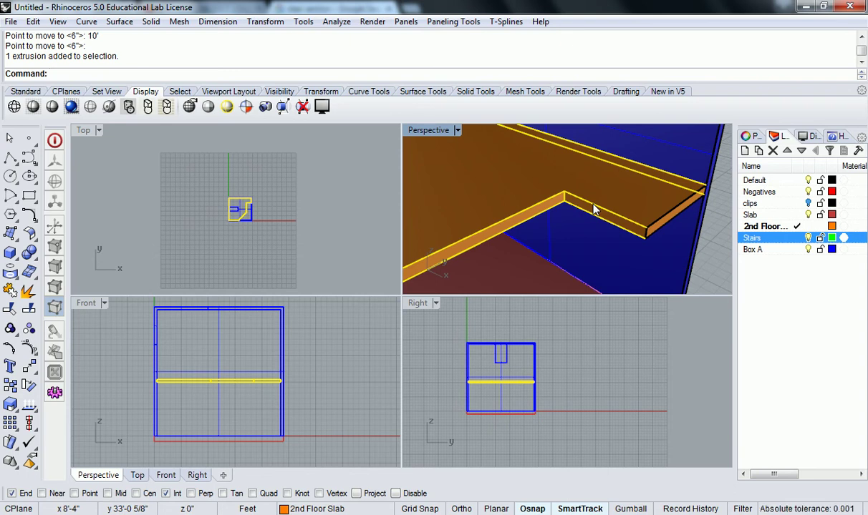
pyautogui.scroll(-5, 594, 209)
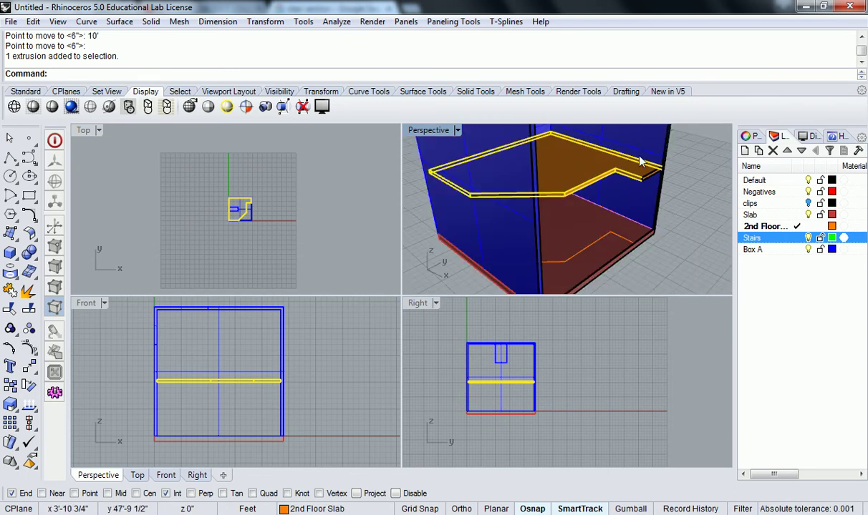
pyautogui.click(673, 208)
pyautogui.moveTo(673, 208); pyautogui.dragTo(620, 190, button='right')
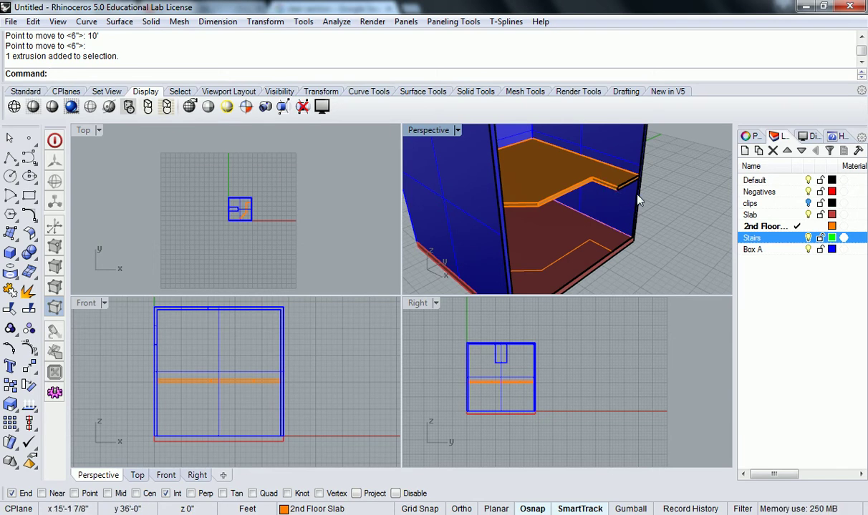
pyautogui.moveTo(654, 188)
pyautogui.mouseDown(button='right')
pyautogui.moveTo(658, 210)
pyautogui.moveTo(666, 185)
pyautogui.mouseUp(button='right')
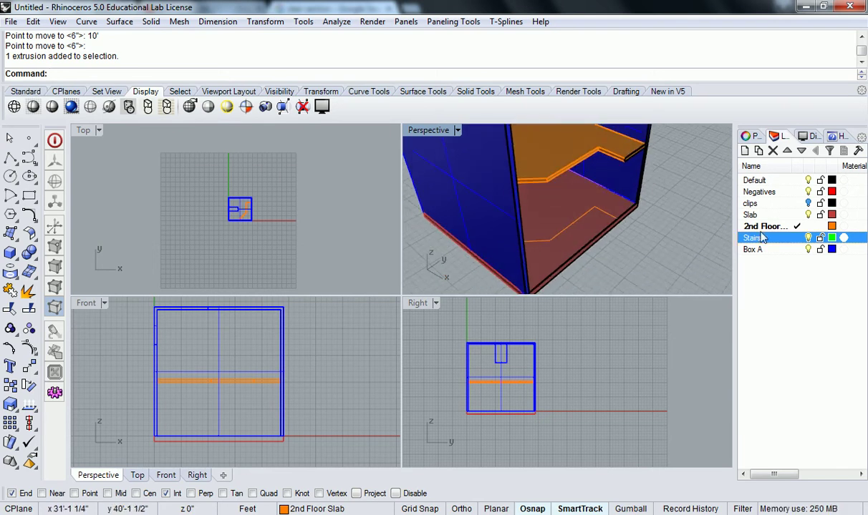
pyautogui.click(797, 238)
# - Measure the vertical distance from the second floor slab's notch corner down to the matching corner of the outline on the ground floor
pyautogui.moveTo(678, 239); pyautogui.dragTo(620, 238, button='right')
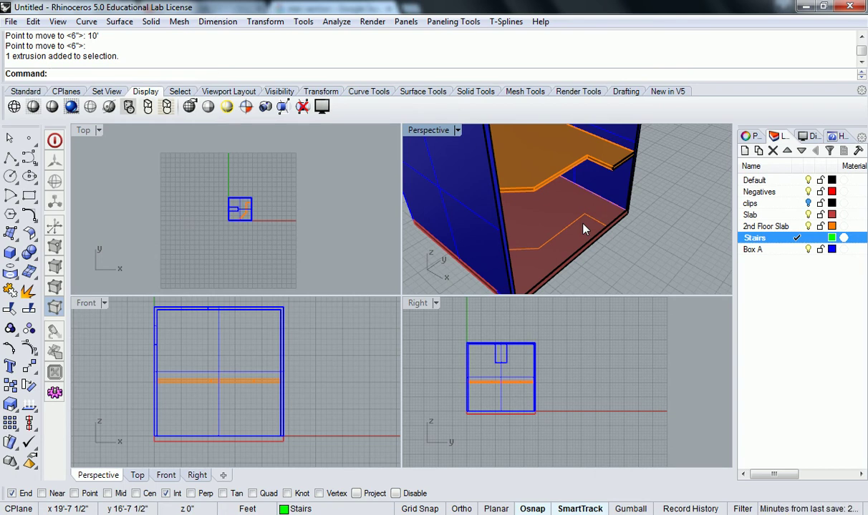
pyautogui.keyDown('shift'); pyautogui.moveTo(607, 213); pyautogui.dragTo(487, 243, button='right'); pyautogui.keyUp('shift')
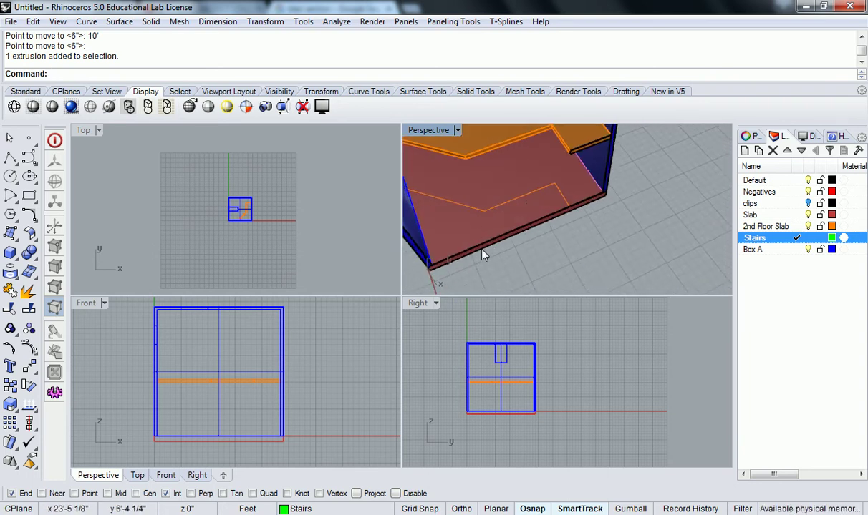
pyautogui.moveTo(514, 232); pyautogui.dragTo(593, 188, button='right')
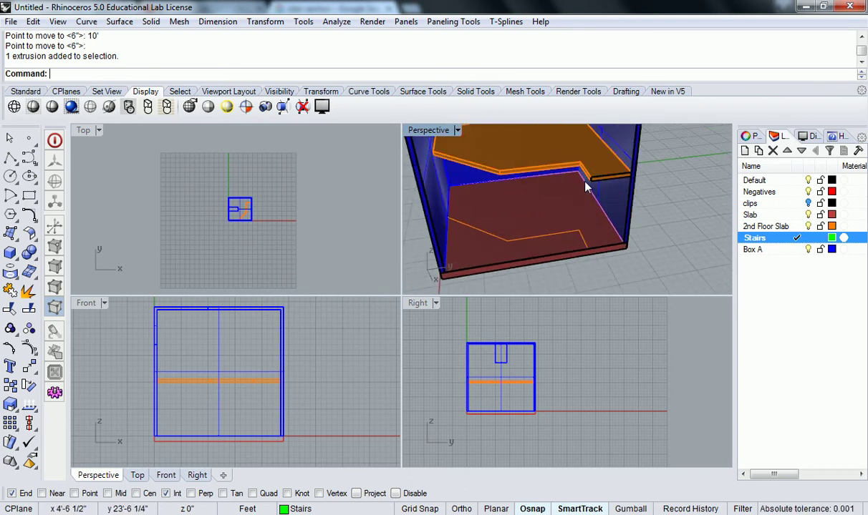
pyautogui.moveTo(296, 219); pyautogui.dragTo(269, 207, button='right')
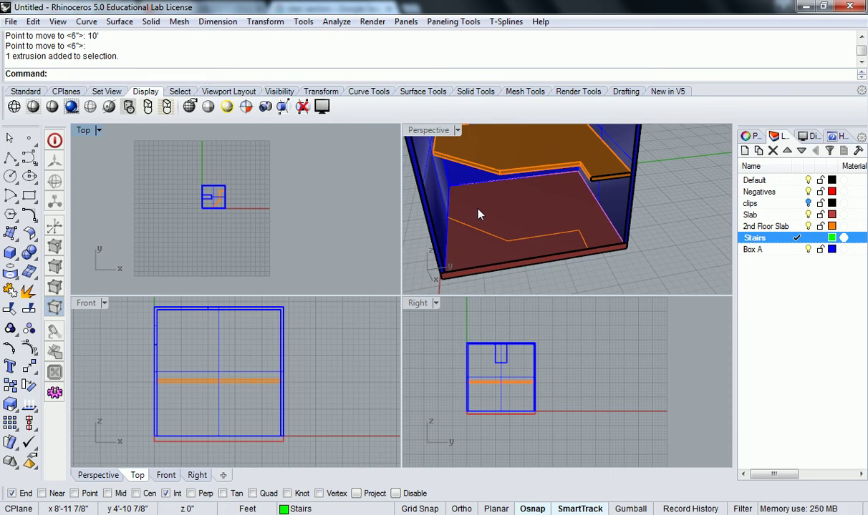
pyautogui.moveTo(480, 215); pyautogui.dragTo(596, 247, button='right')
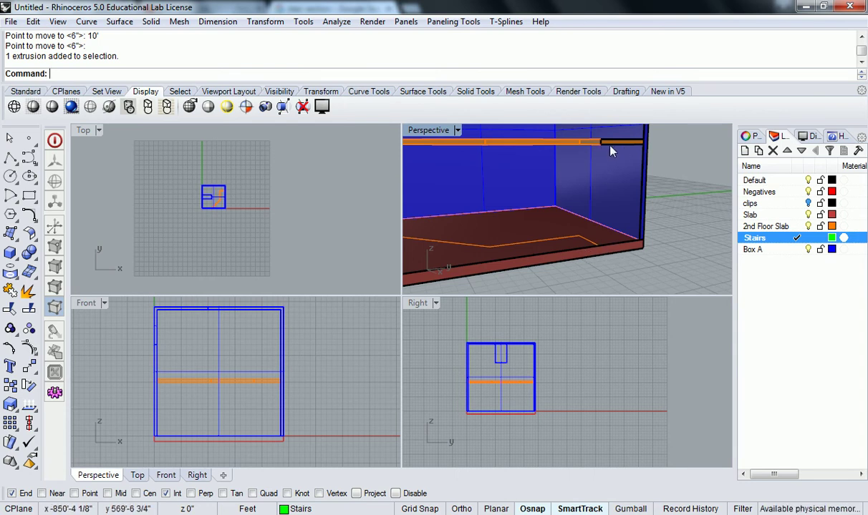
pyautogui.moveTo(610, 151); pyautogui.dragTo(624, 159, button='right')
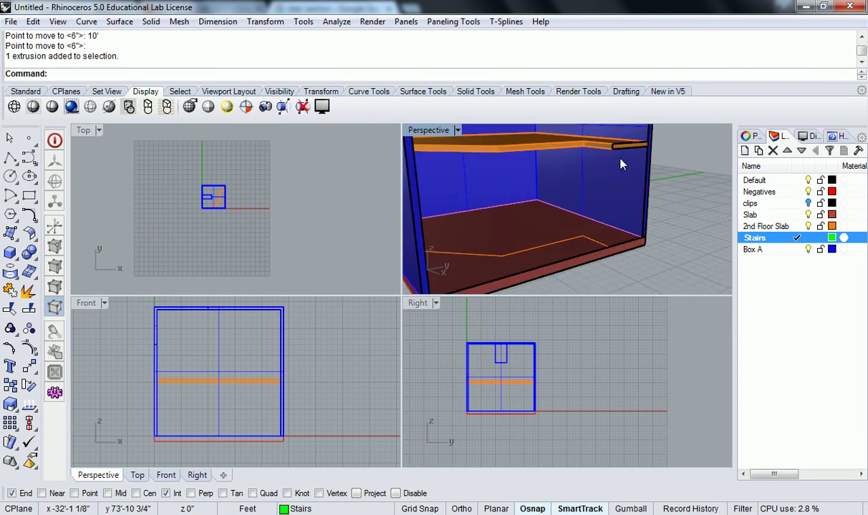
pyautogui.write('Distance')
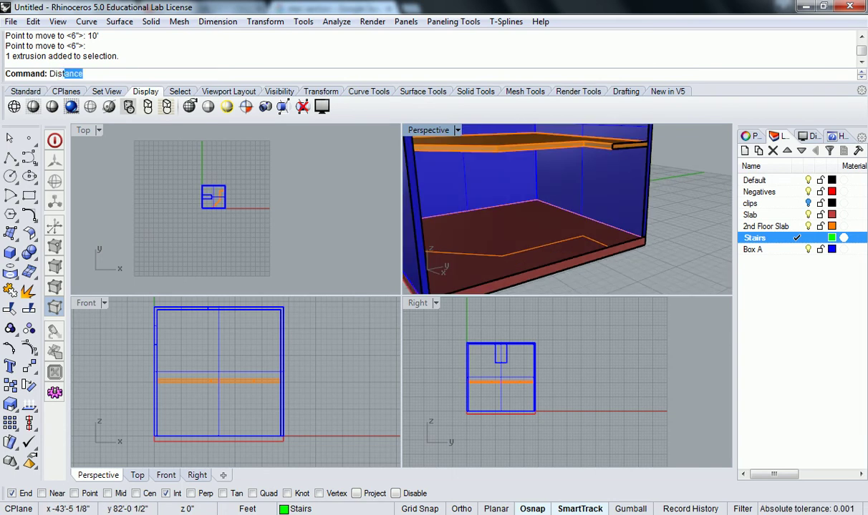
pyautogui.press('Return')
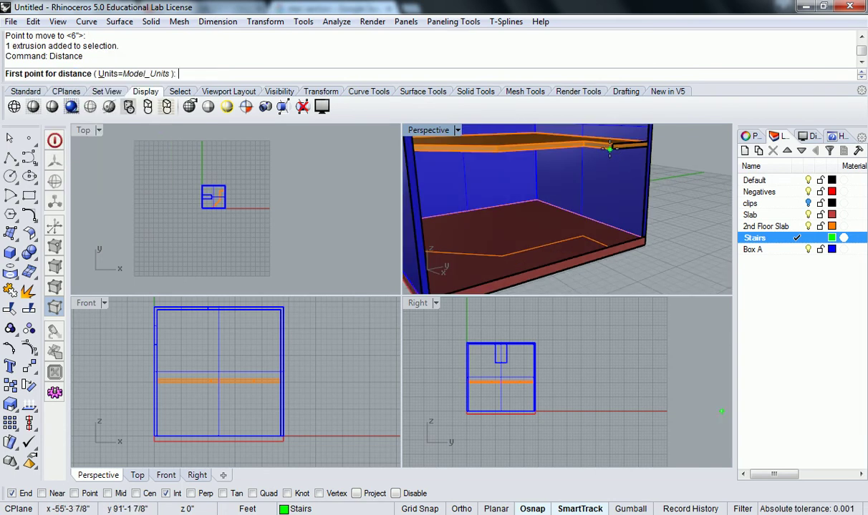
pyautogui.moveTo(584, 147); pyautogui.dragTo(579, 154, button='right')
pyautogui.click(578, 154)
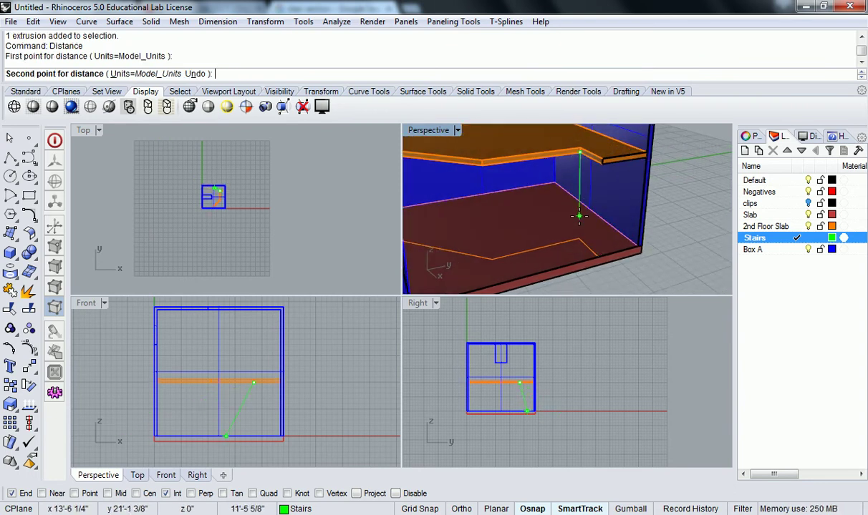
pyautogui.click(581, 239)
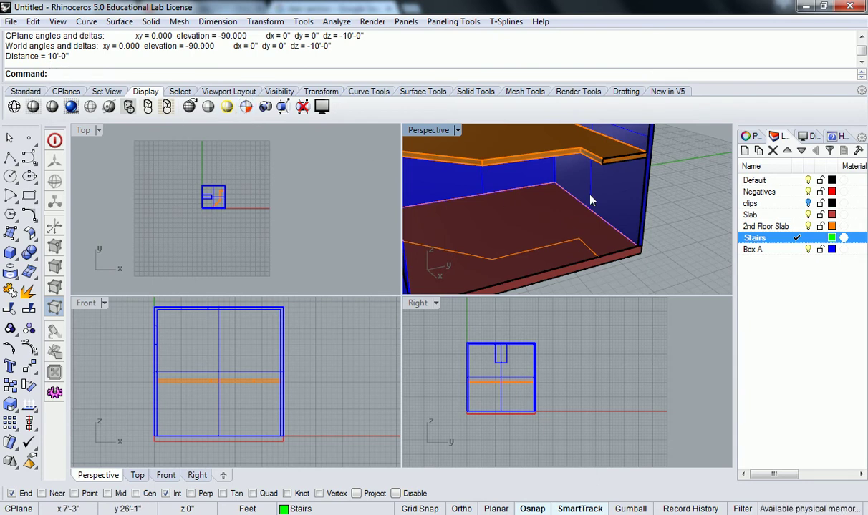
# - Repeat the floor-to-floor distance measurement between the same slab corner and the outline corner below it
pyautogui.write('Dis')
pyautogui.press('Return')
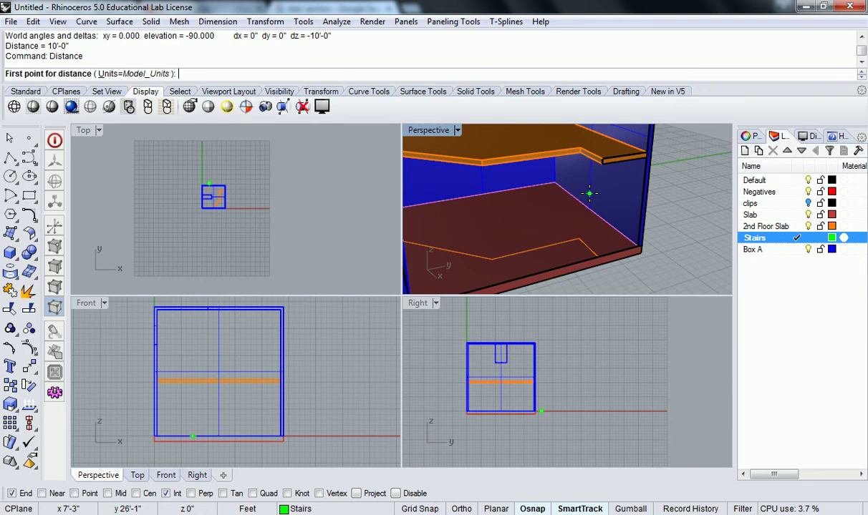
pyautogui.click(580, 154)
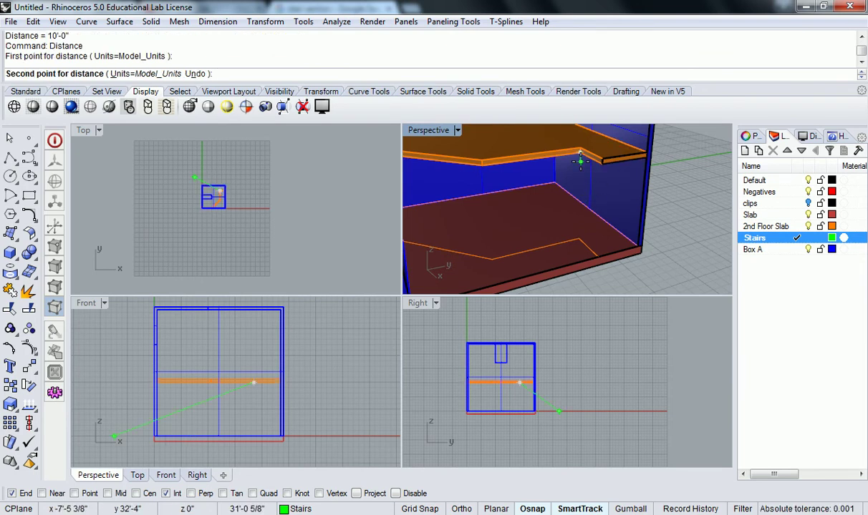
pyautogui.click(578, 237)
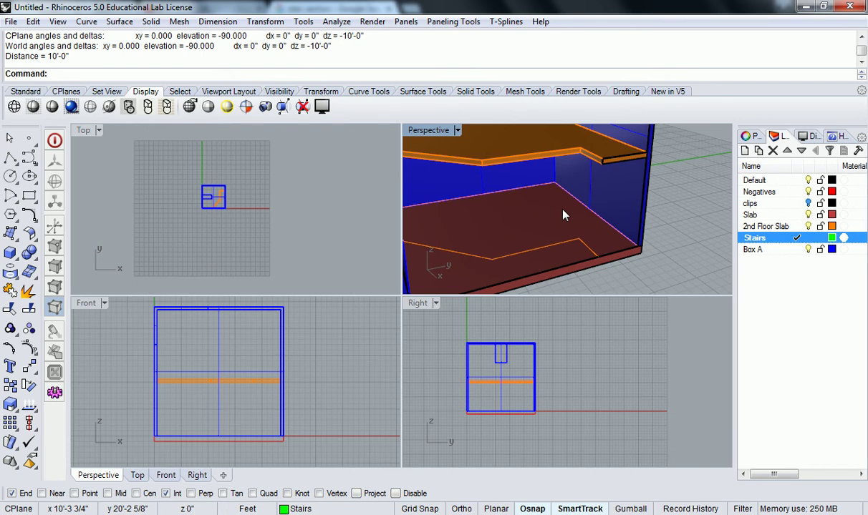
pyautogui.scroll(-3, 561, 195)
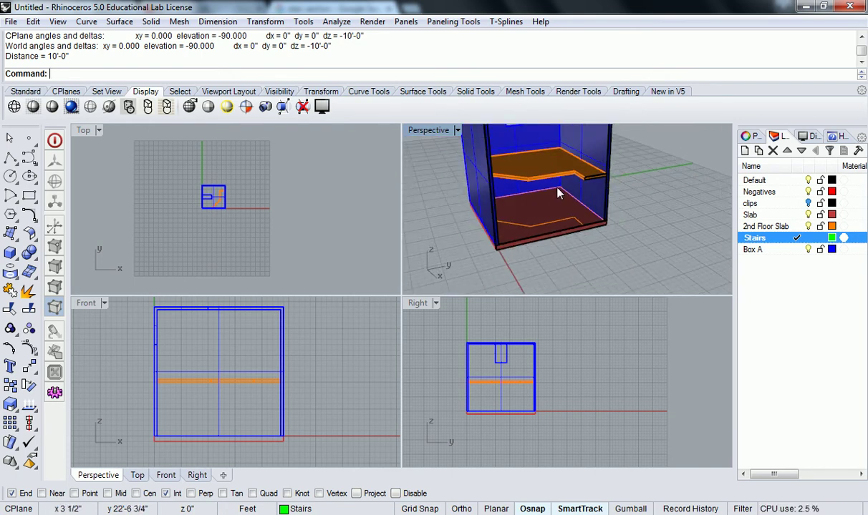
pyautogui.keyDown('shift'); pyautogui.moveTo(559, 194); pyautogui.dragTo(563, 233, button='right'); pyautogui.keyUp('shift')
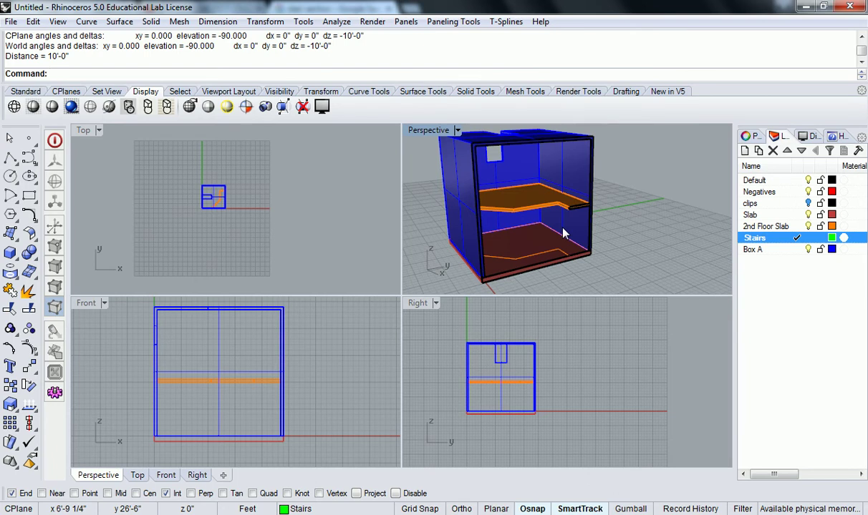
pyautogui.moveTo(568, 234); pyautogui.dragTo(452, 202, button='right')
pyautogui.scroll(5, 215, 202)
pyautogui.moveTo(243, 196); pyautogui.dragTo(285, 215, button='right')
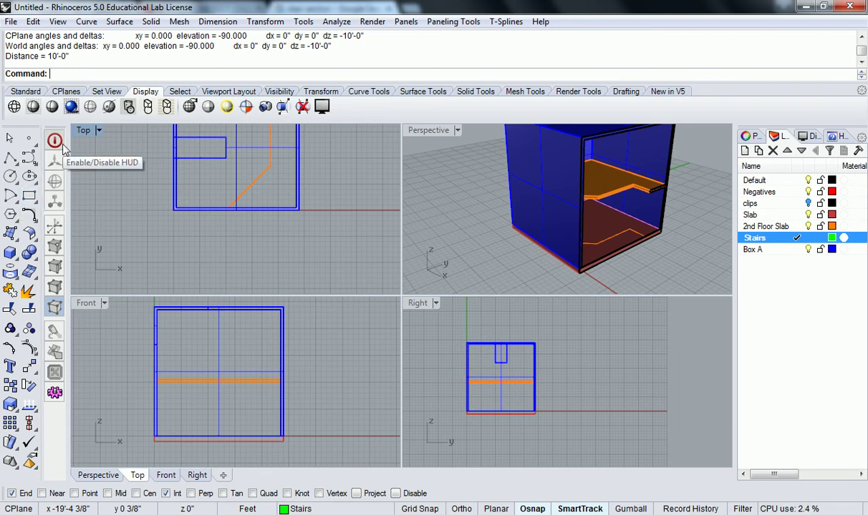
pyautogui.click(28, 199)
pyautogui.scroll(5, 228, 209)
pyautogui.scroll(-5, 283, 197)
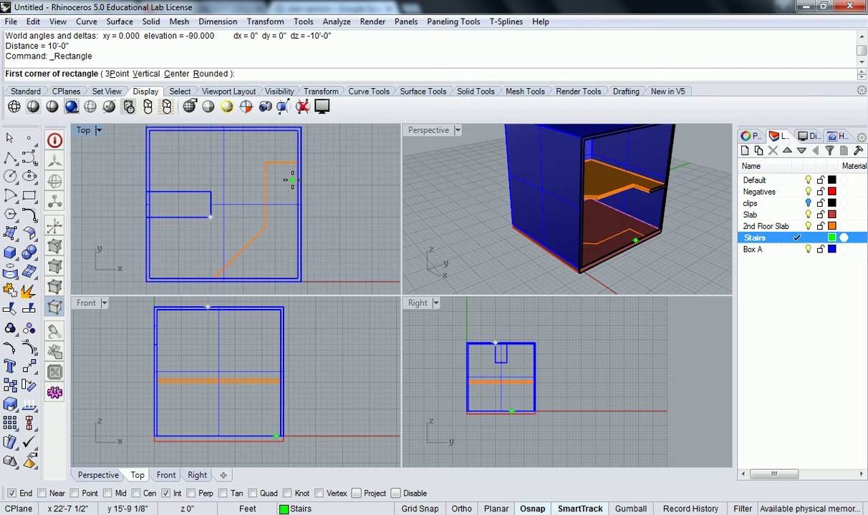
pyautogui.scroll(-3, 336, 172)
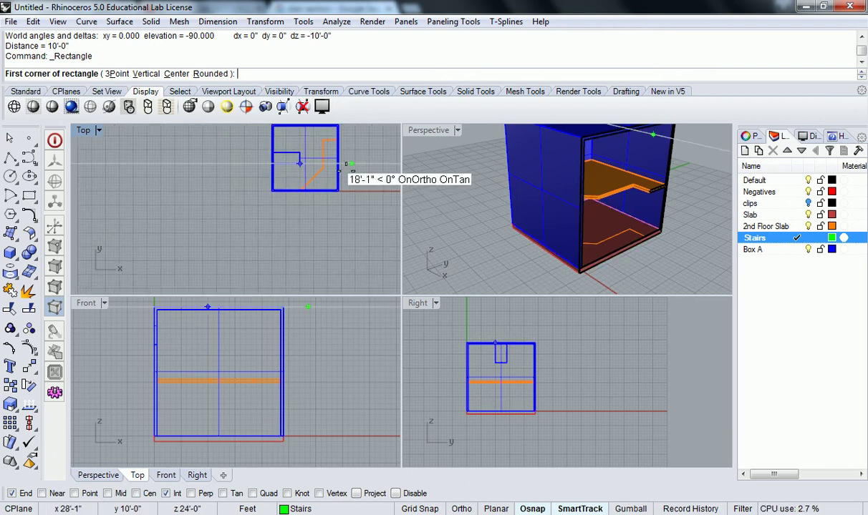
pyautogui.scroll(2, 286, 236)
pyautogui.click(276, 259)
pyautogui.scroll(1, 321, 246)
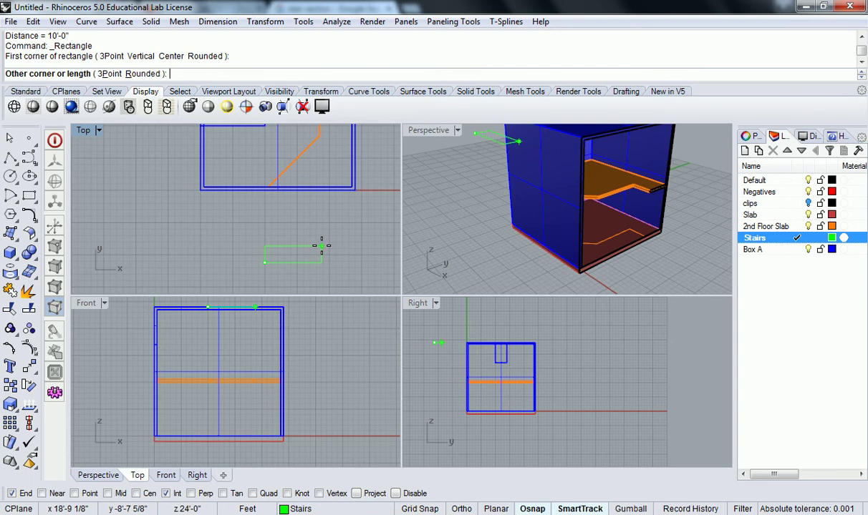
pyautogui.press('Escape')
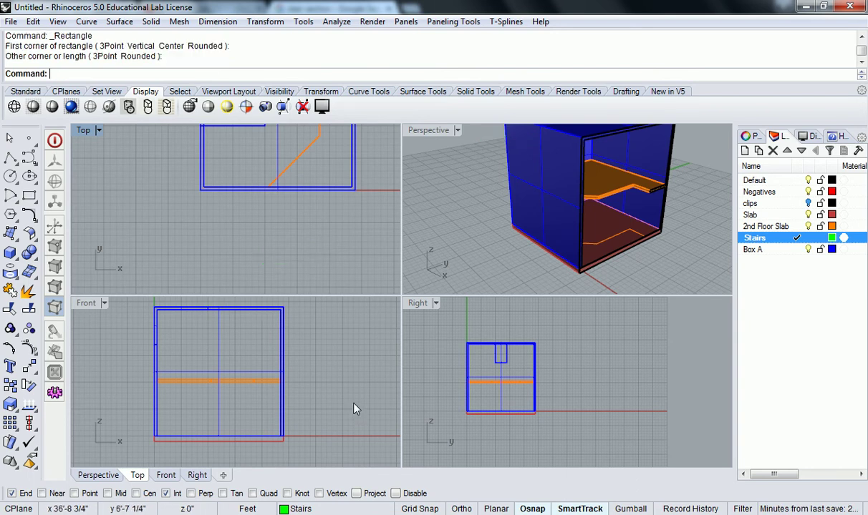
# - Turn on the Project option for object snaps so that snapped points fall on the construction plane
pyautogui.scroll(-1, 287, 240)
pyautogui.scroll(1, 270, 205)
pyautogui.scroll(-2, 291, 187)
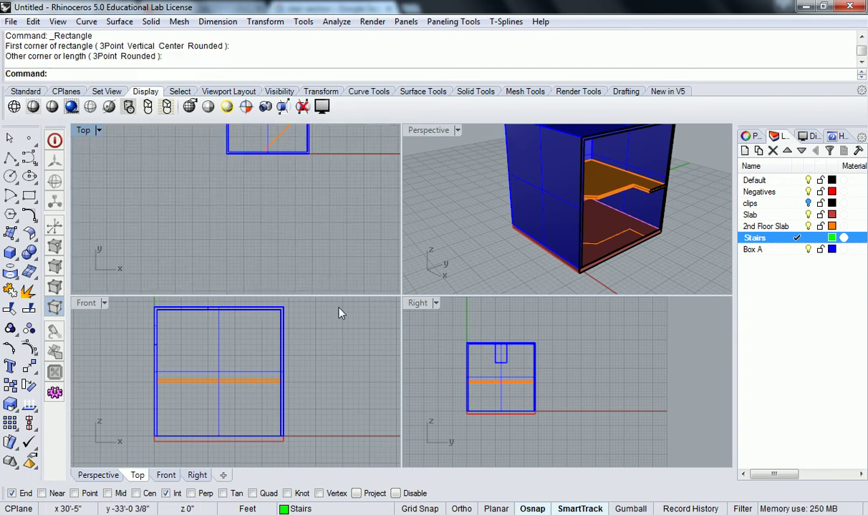
pyautogui.moveTo(302, 214); pyautogui.dragTo(312, 205, button='right')
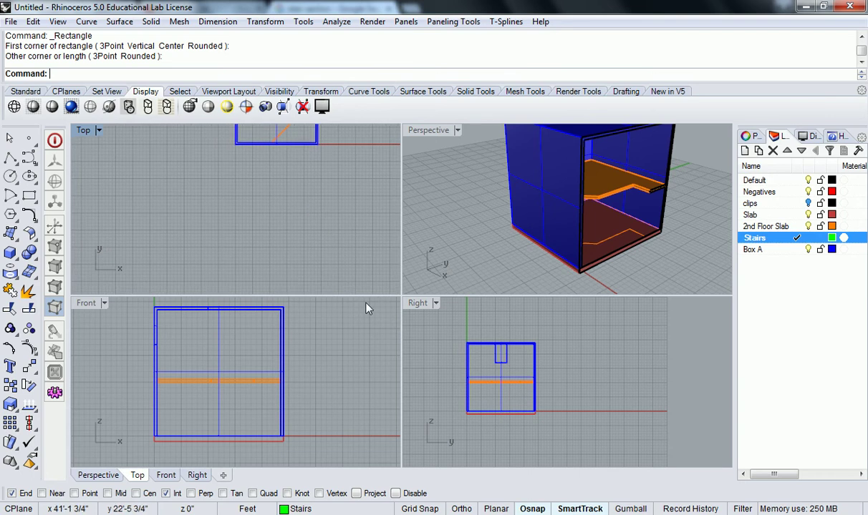
pyautogui.click(357, 494)
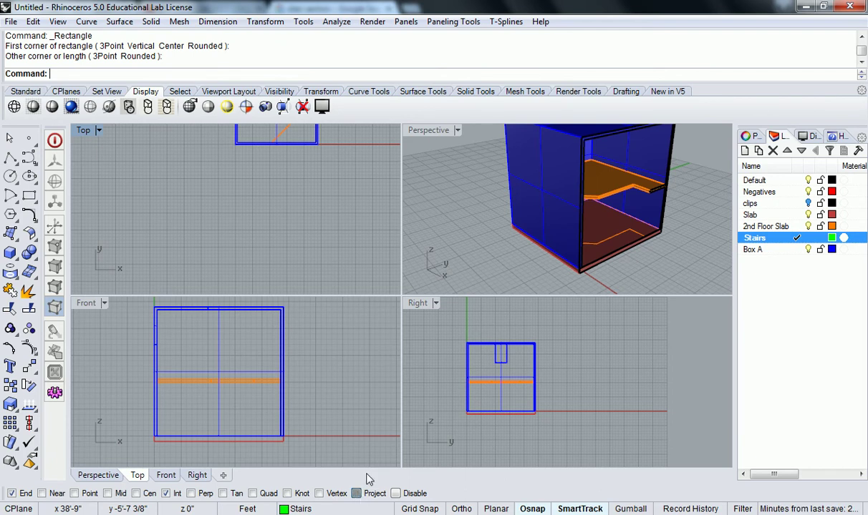
# - Create a solid Box for one stair tread outside the model in the Top view, with a 5' by 24" base and 6" height
pyautogui.click(10, 253)
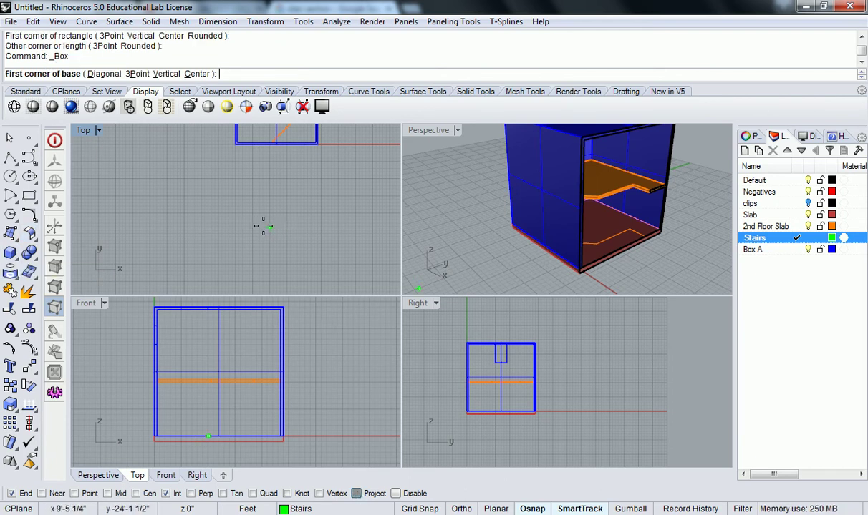
pyautogui.click(274, 225)
pyautogui.write('@')
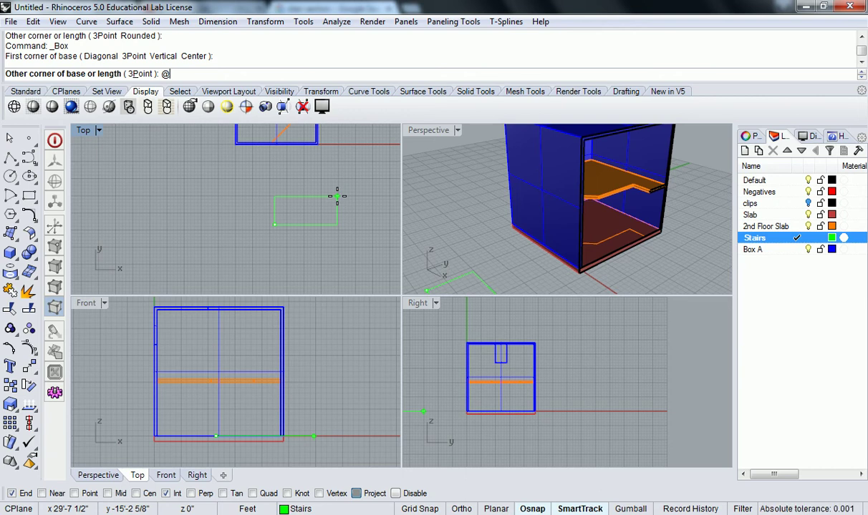
pyautogui.write("5',24'")
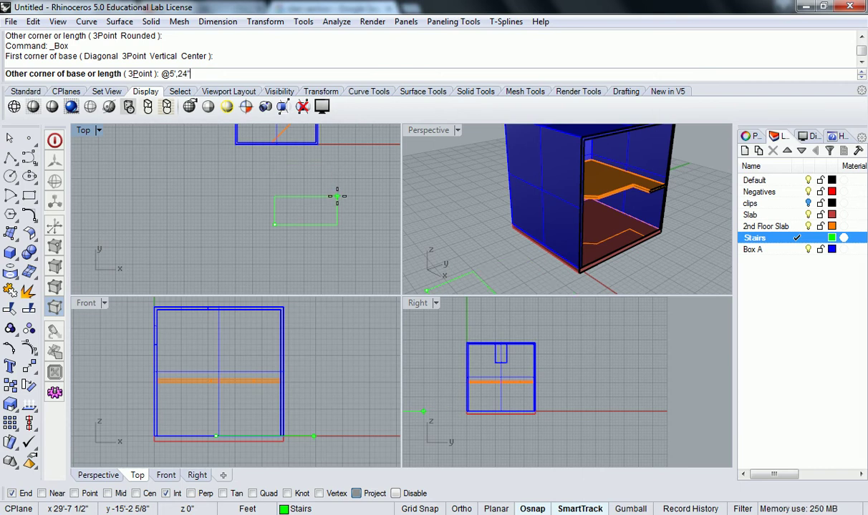
pyautogui.press('Return')
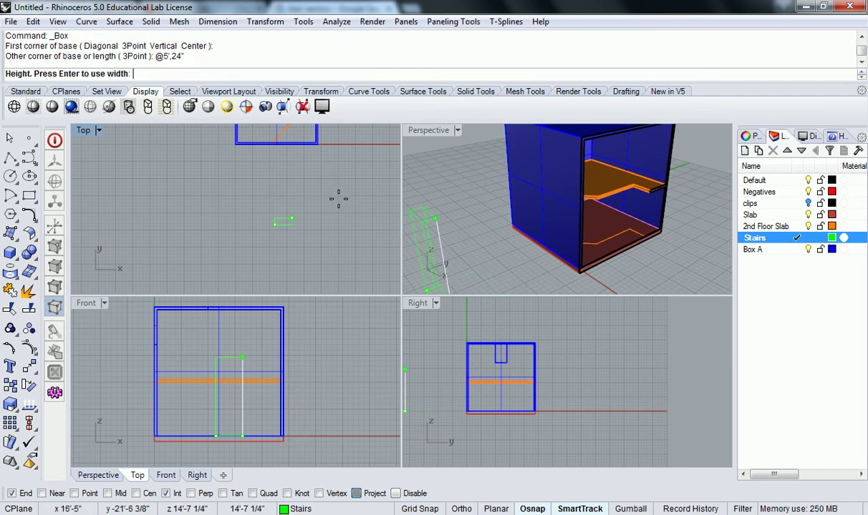
pyautogui.scroll(-3, 449, 215)
pyautogui.scroll(4, 494, 204)
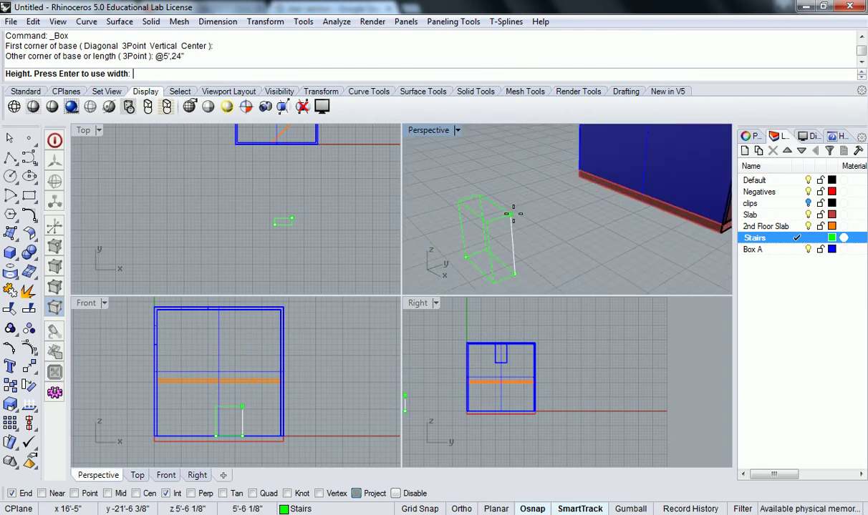
pyautogui.write('6"')
pyautogui.press('Return')
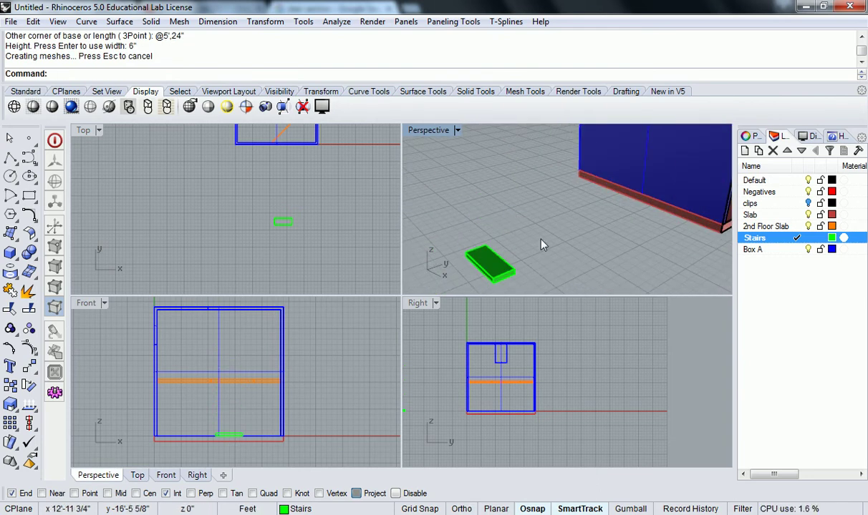
# - Examine the new stair tread box up close and against the box model in the Perspective view
pyautogui.scroll(-3, 530, 211)
pyautogui.scroll(-3, 568, 207)
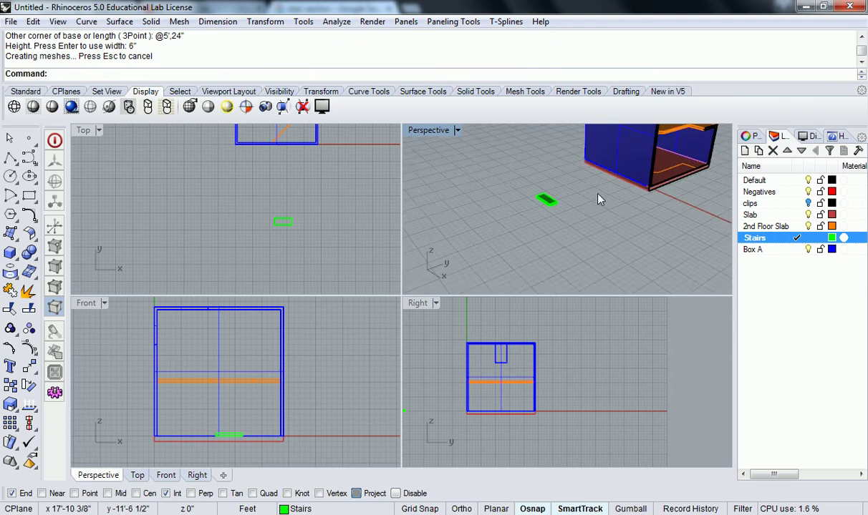
pyautogui.scroll(4, 551, 215)
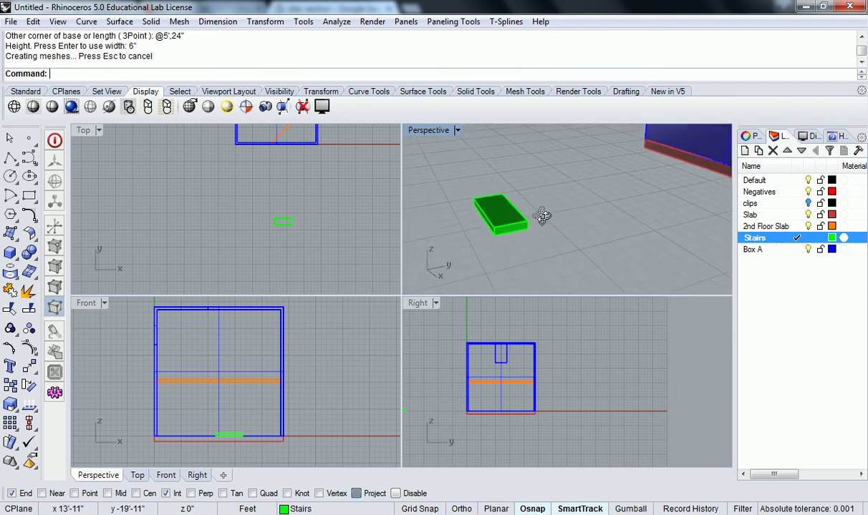
pyautogui.scroll(-5, 542, 220)
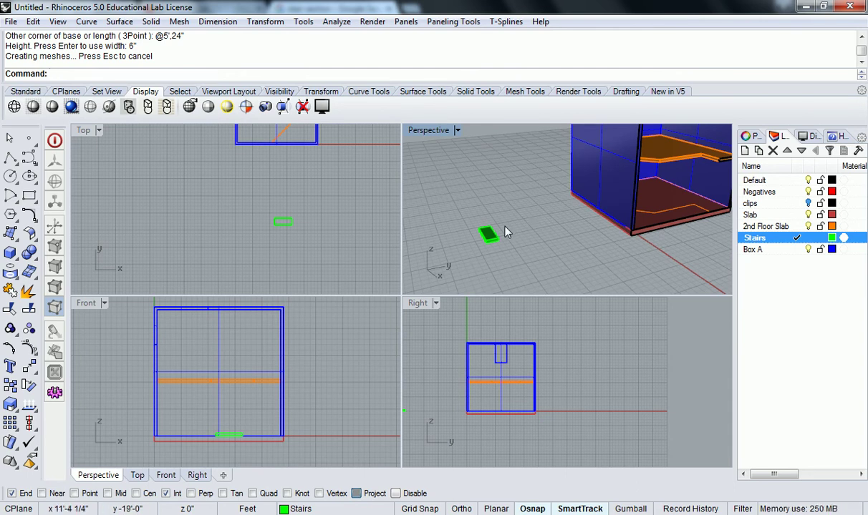
pyautogui.scroll(4, 494, 243)
pyautogui.scroll(-2, 544, 191)
pyautogui.keyDown('shift'); pyautogui.moveTo(555, 196); pyautogui.dragTo(548, 238, button='right'); pyautogui.keyUp('shift')
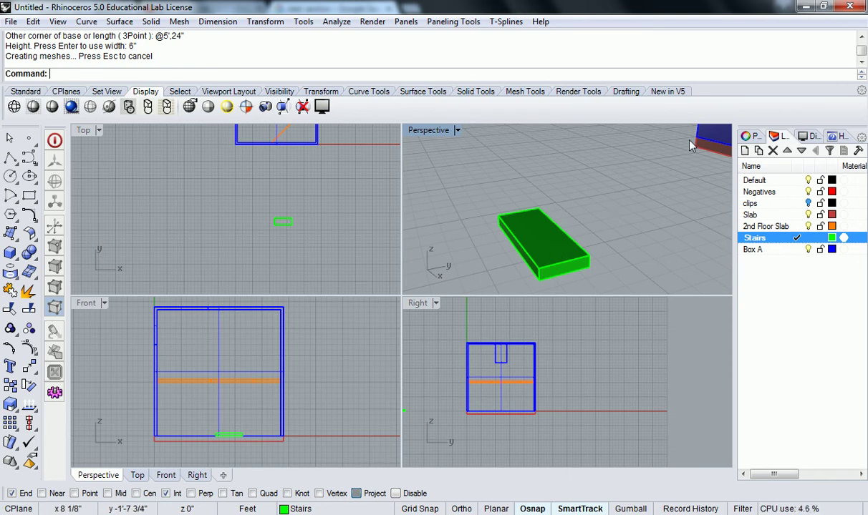
pyautogui.moveTo(607, 206); pyautogui.dragTo(568, 203, button='right')
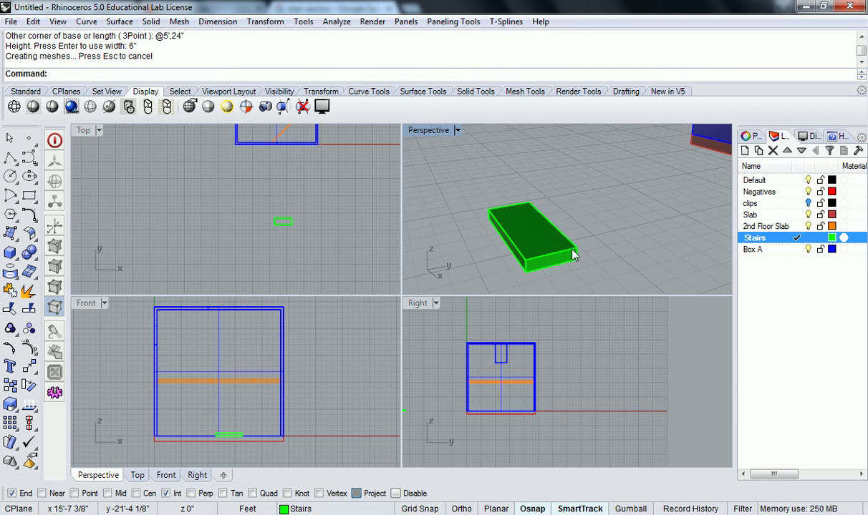
pyautogui.moveTo(573, 254); pyautogui.dragTo(589, 225, button='right')
pyautogui.write('Dime')
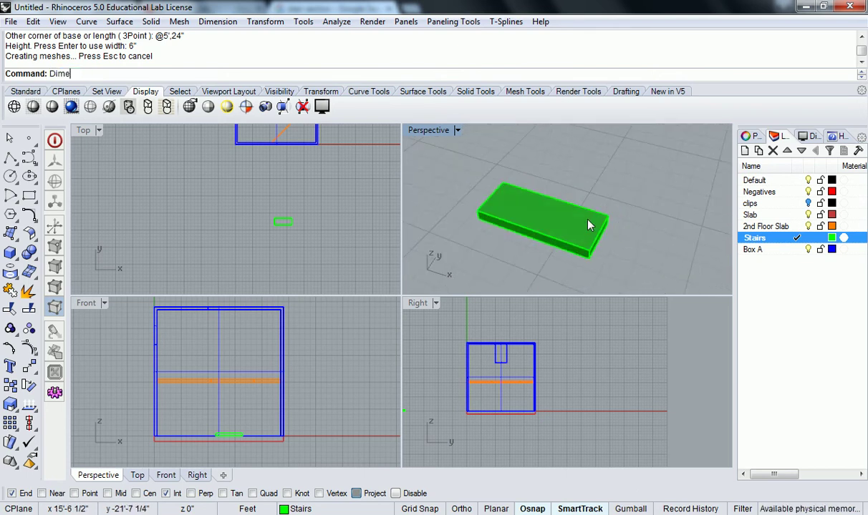
pyautogui.write('nsion')
pyautogui.press('Return')
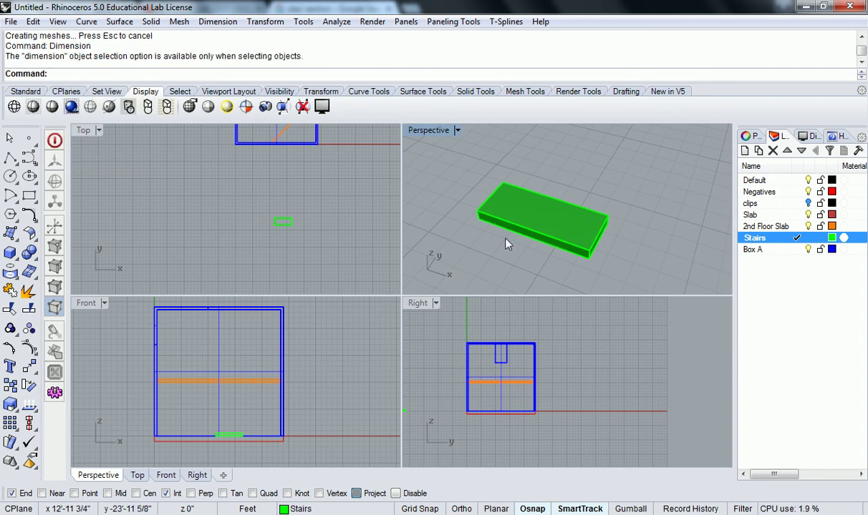
pyautogui.click(501, 208)
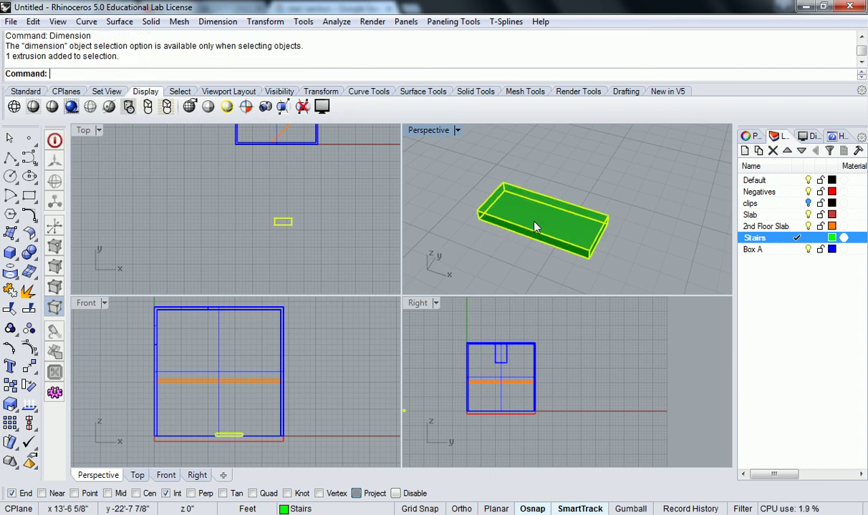
pyautogui.press('Escape')
# - Add a linear dimension (Dim) along the tread's long lower edge, placed on the ground beside it in the Perspective view
pyautogui.write('Dimens')
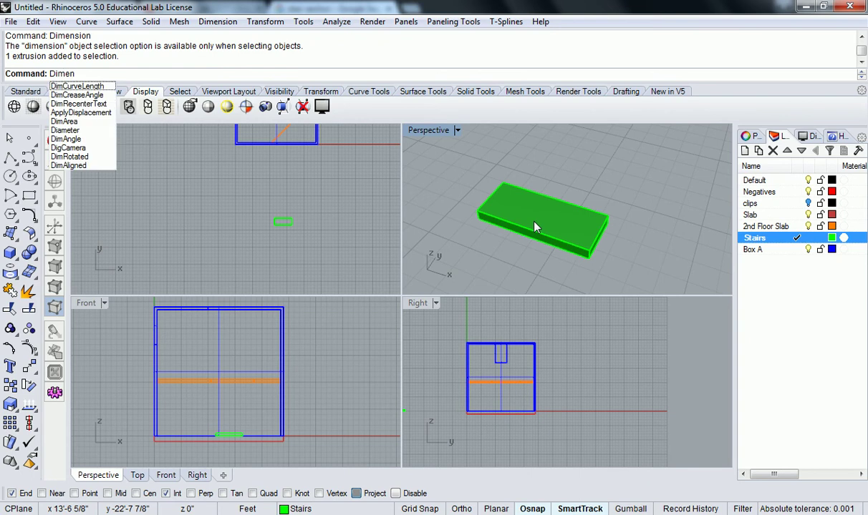
pyautogui.press('BackSpace')
pyautogui.press('BackSpace')
pyautogui.press('BackSpace')
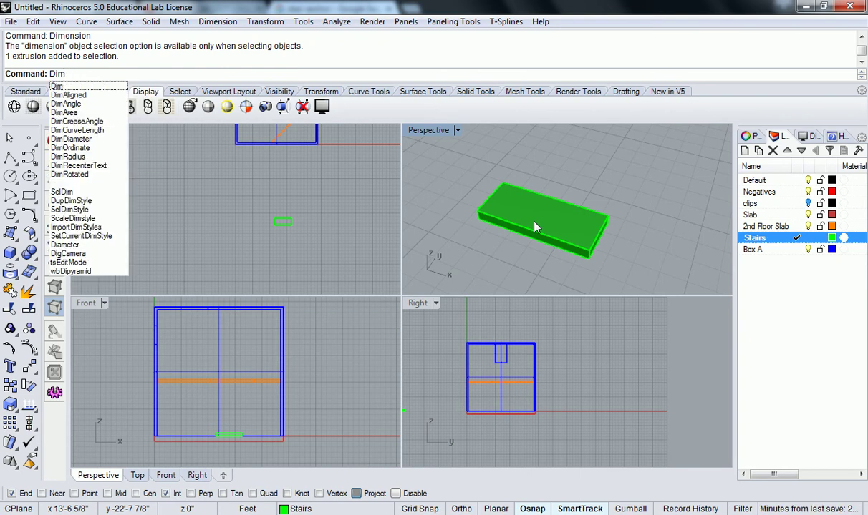
pyautogui.press('Return')
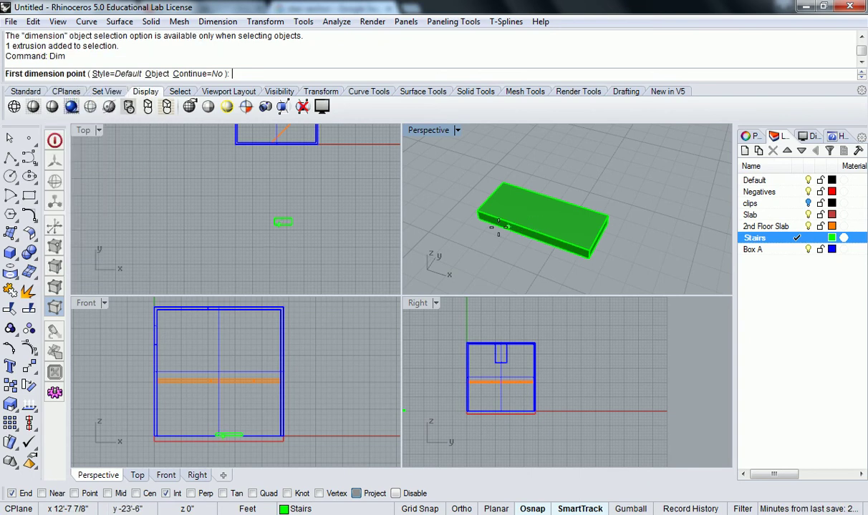
pyautogui.click(479, 219)
pyautogui.click(584, 253)
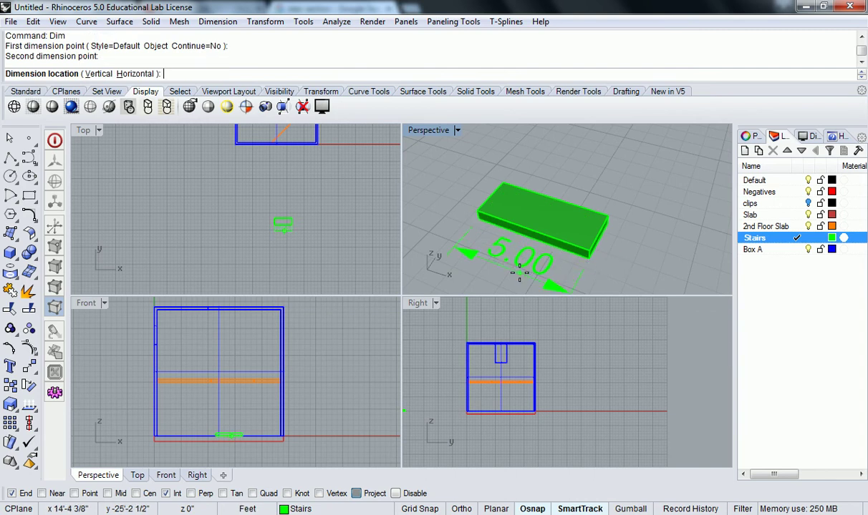
pyautogui.click(521, 254)
# - Dimension the tread's short end edge and place the dimension beside that end in the Perspective view
pyautogui.moveTo(520, 254); pyautogui.dragTo(568, 236, button='right')
pyautogui.press('Return')
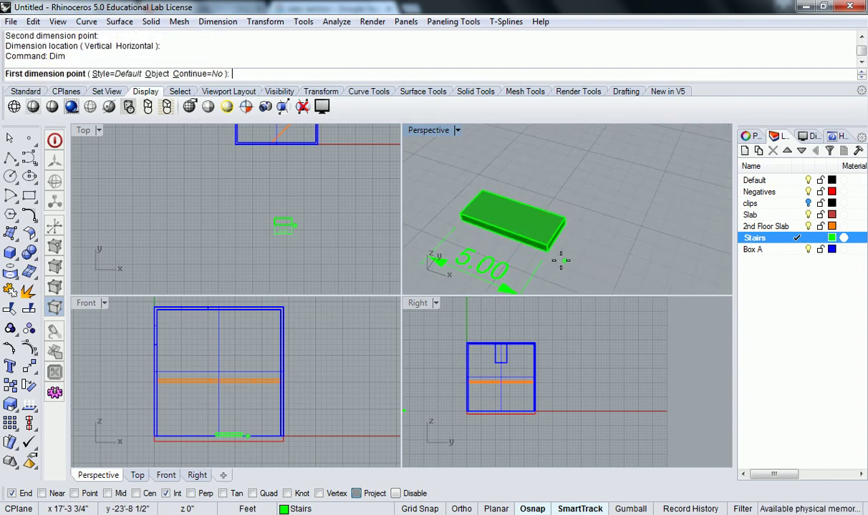
pyautogui.click(548, 249)
pyautogui.click(571, 220)
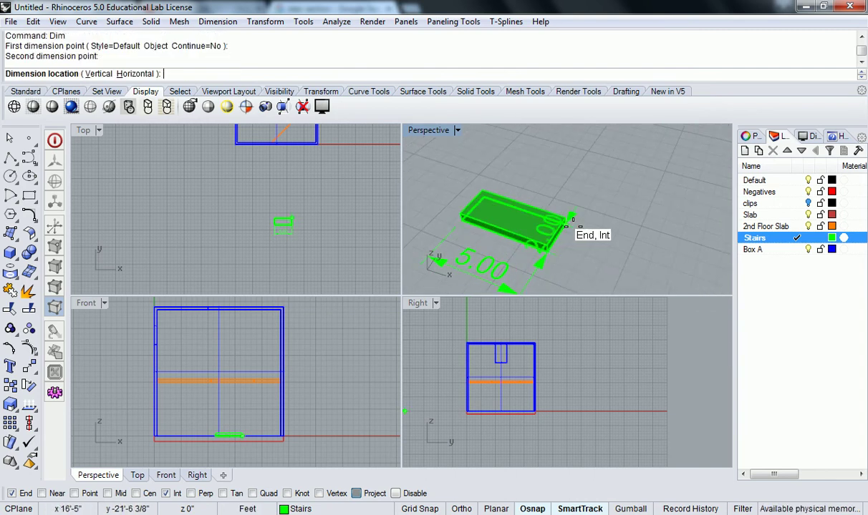
pyautogui.click(615, 247)
# - Turn off the Project option while trying to dimension the tread's height at a corner, and delete the resulting dimension
pyautogui.press('Return')
pyautogui.click(464, 217)
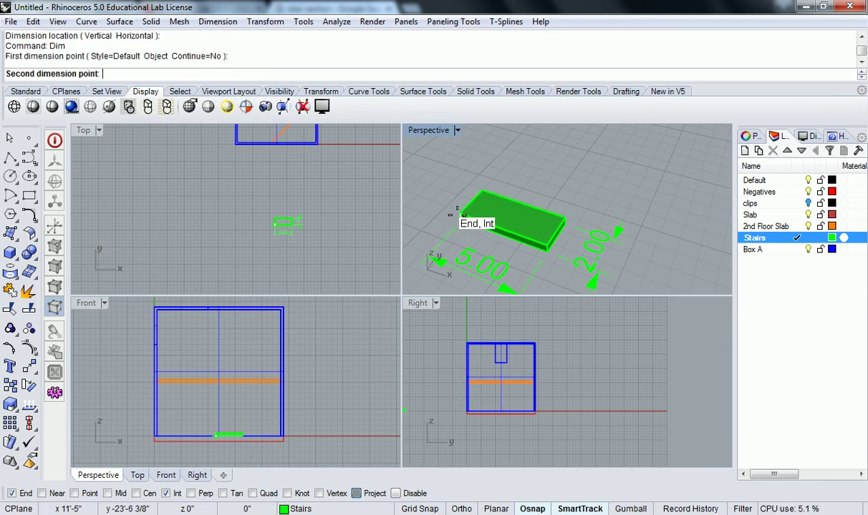
pyautogui.scroll(5, 463, 216)
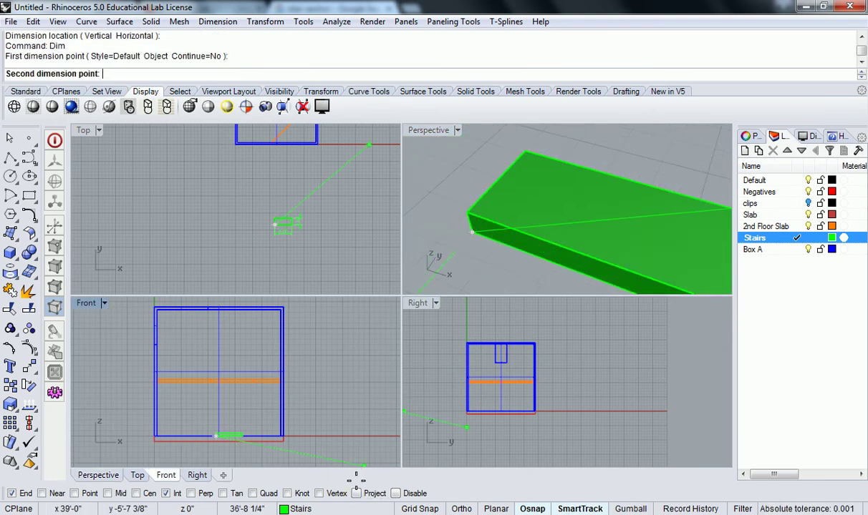
pyautogui.scroll(2, 458, 208)
pyautogui.scroll(-2, 459, 207)
pyautogui.click(464, 209)
pyautogui.scroll(-5, 464, 210)
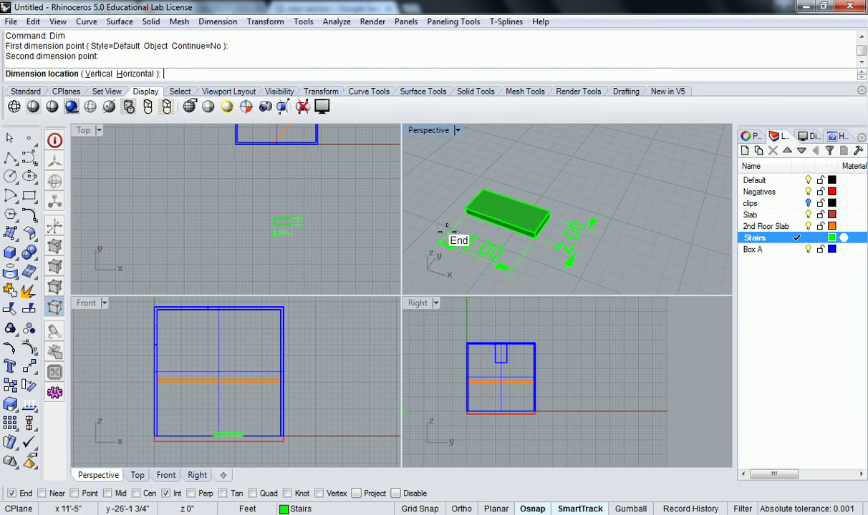
pyautogui.scroll(4, 247, 422)
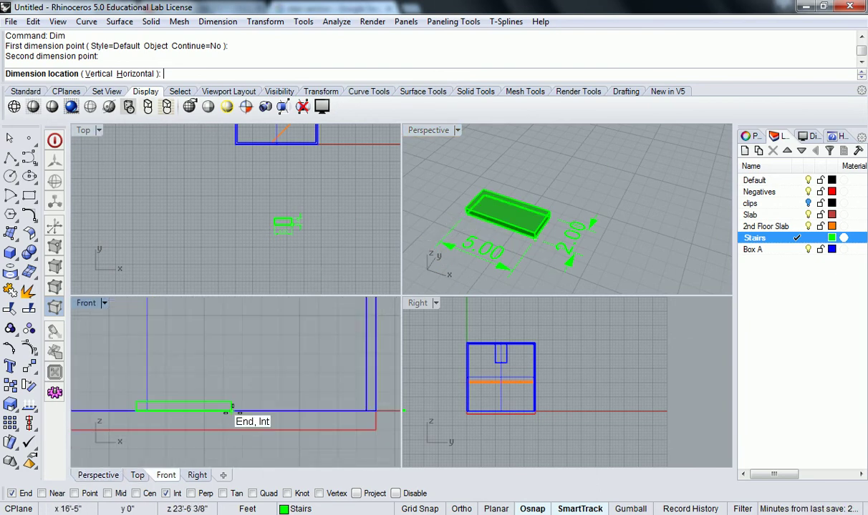
pyautogui.click(229, 408)
pyautogui.click(140, 396)
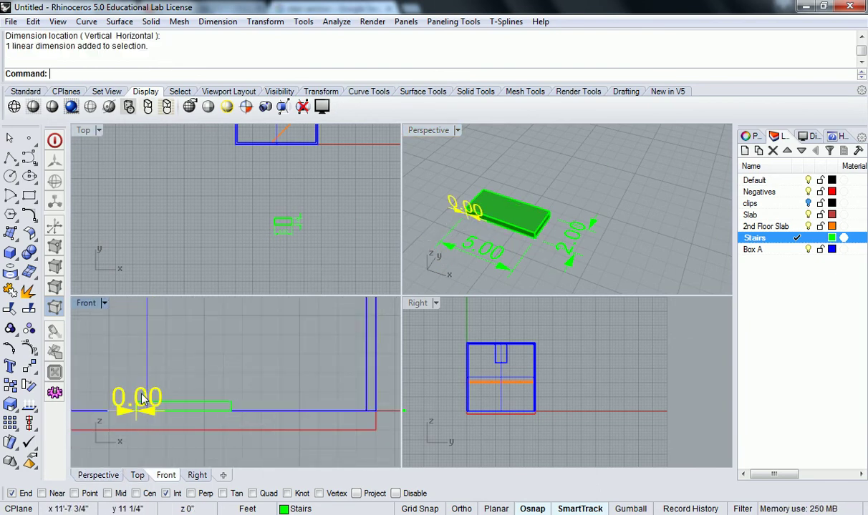
pyautogui.press('Delete')
# - Try to dimension the tread's height along its end edge in the Front view
pyautogui.press('Return')
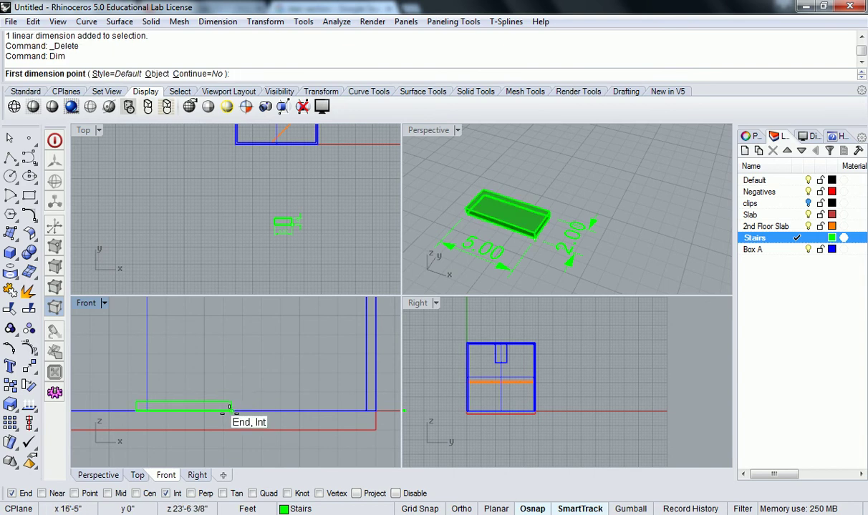
pyautogui.click(231, 410)
pyautogui.click(229, 407)
pyautogui.click(280, 226)
# - Examine the tread and its length and depth dimensions from several angles in the Perspective view
pyautogui.moveTo(516, 214); pyautogui.dragTo(618, 225, button='right')
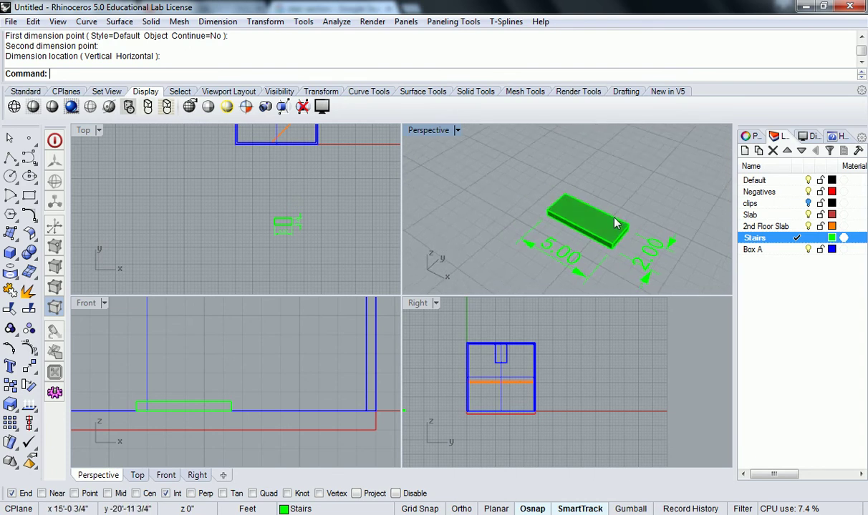
pyautogui.keyDown('shift'); pyautogui.moveTo(664, 240); pyautogui.dragTo(647, 237, button='right'); pyautogui.keyUp('shift')
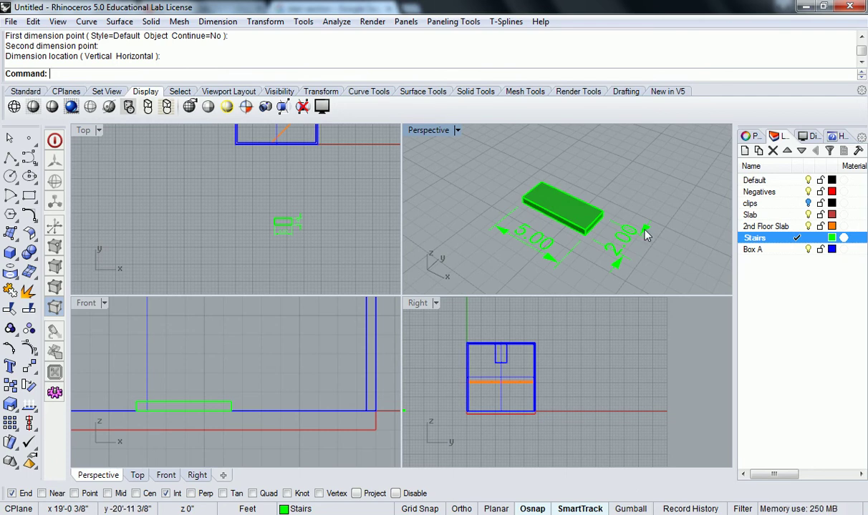
pyautogui.scroll(-3, 645, 234)
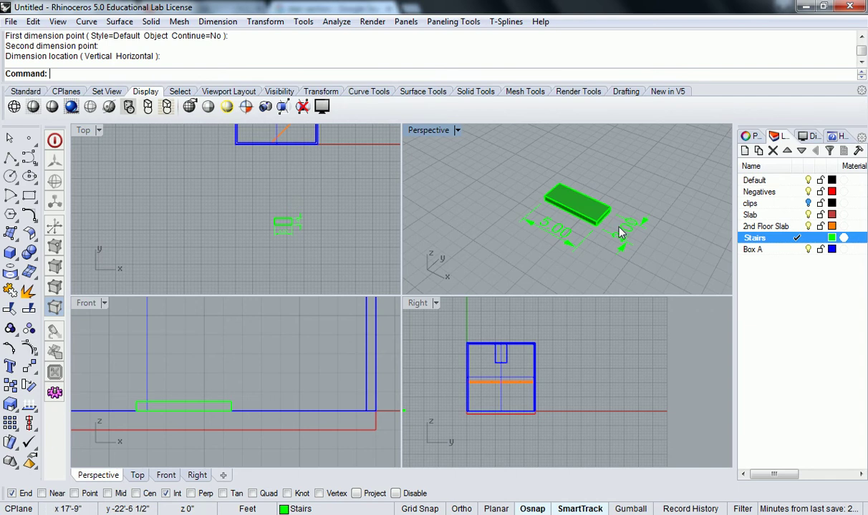
pyautogui.scroll(4, 620, 229)
pyautogui.scroll(-2, 565, 197)
pyautogui.scroll(2, 531, 202)
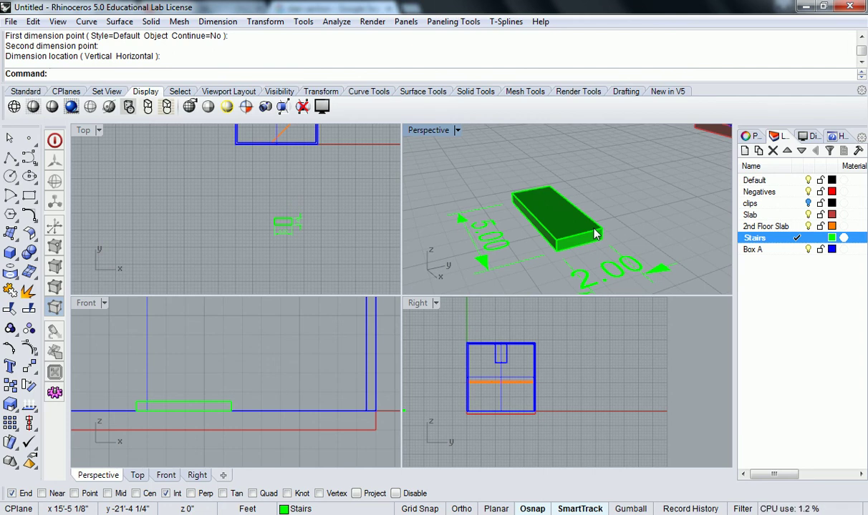
pyautogui.moveTo(594, 234)
pyautogui.mouseDown(button='right')
pyautogui.moveTo(626, 257)
pyautogui.moveTo(561, 236)
pyautogui.moveTo(573, 242)
pyautogui.moveTo(592, 222)
pyautogui.mouseUp(button='right')
# - Start copying the stair tread and turn on the Mid object snap for picking the copy points
pyautogui.click(533, 232)
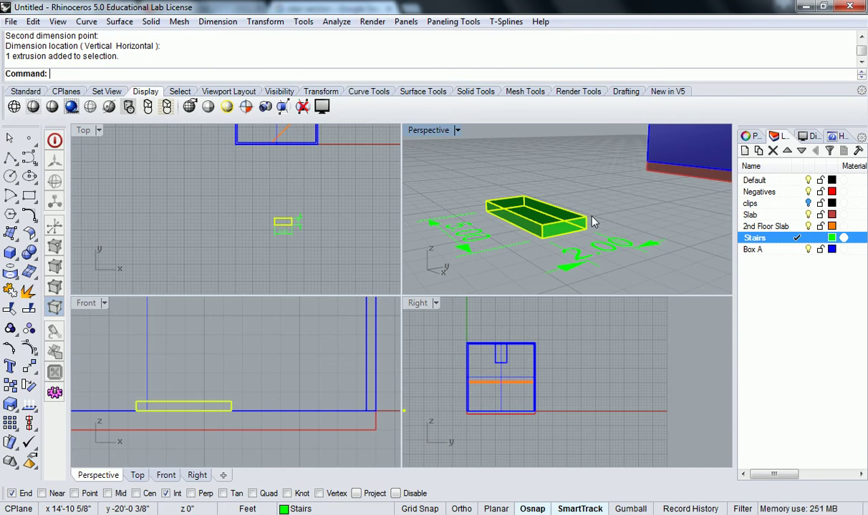
pyautogui.write('Copy')
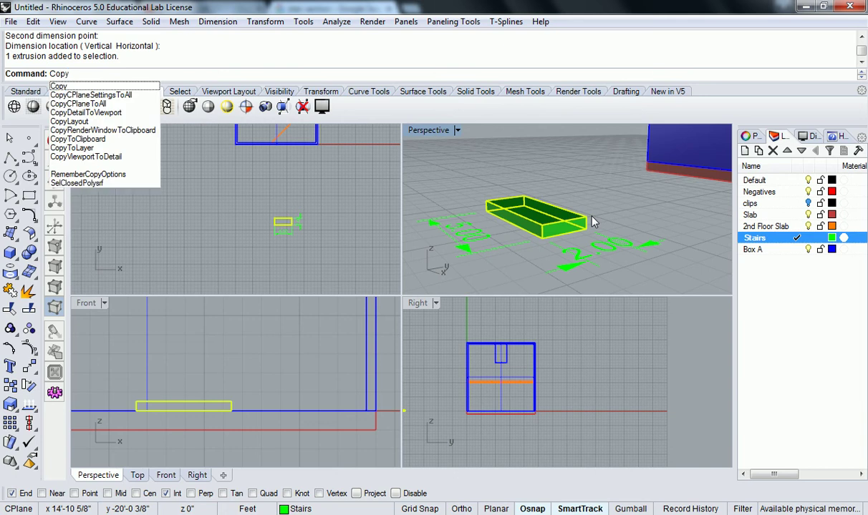
pyautogui.press('Return')
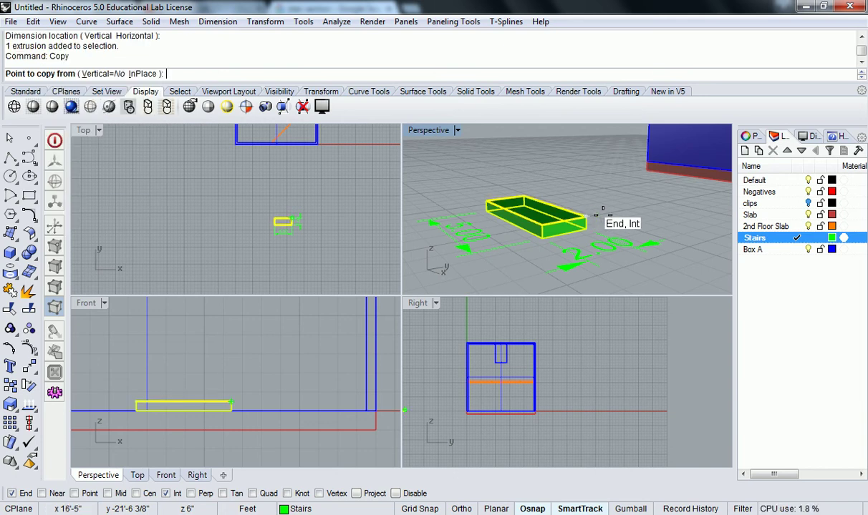
pyautogui.scroll(3, 591, 209)
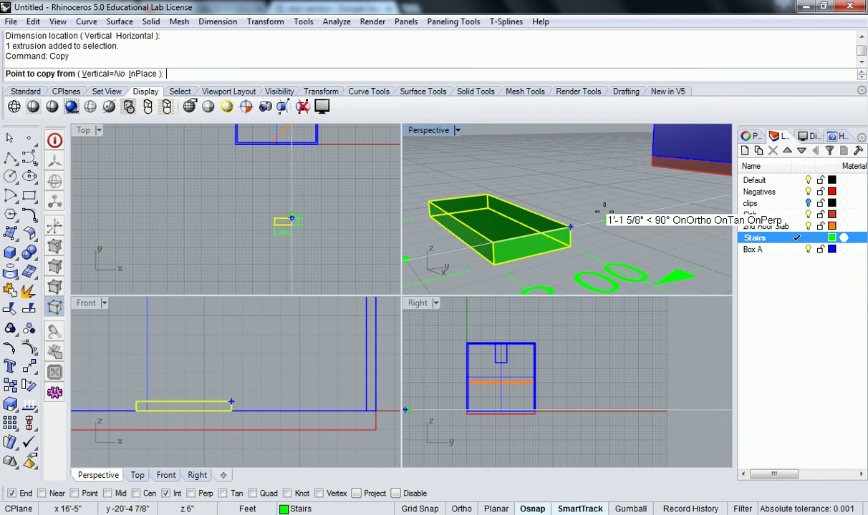
pyautogui.click(107, 493)
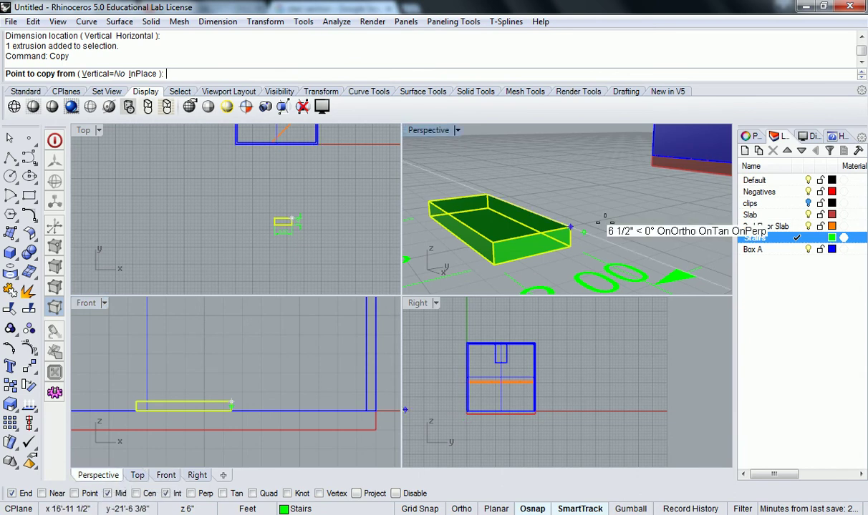
pyautogui.scroll(2, 605, 145)
pyautogui.scroll(-2, 594, 141)
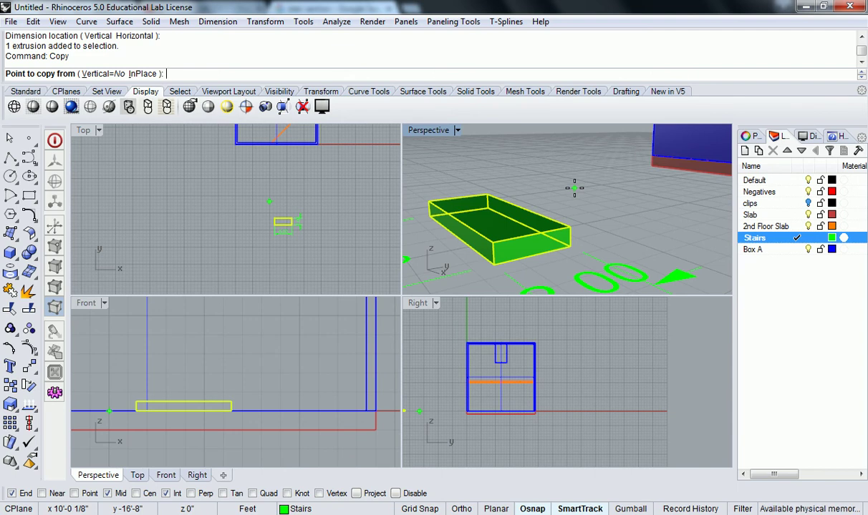
# - Copy the tread five times as rising steps, from its lower front corner to points on each previous tread's upper end edge
pyautogui.click(493, 269)
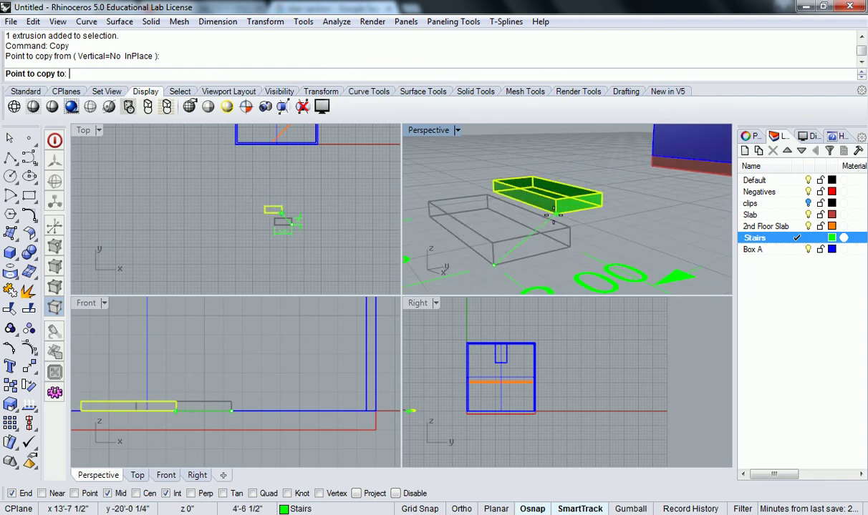
pyautogui.moveTo(530, 235); pyautogui.dragTo(506, 242, button='right')
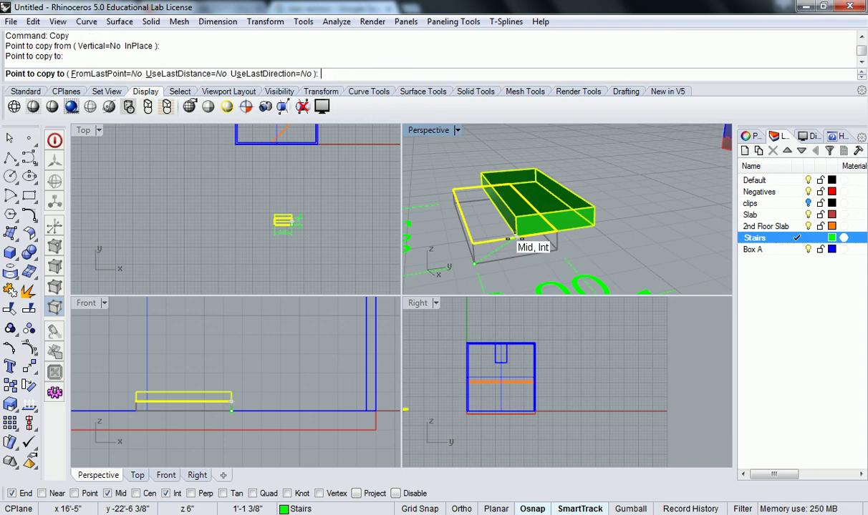
pyautogui.moveTo(671, 231); pyautogui.dragTo(580, 244, button='right')
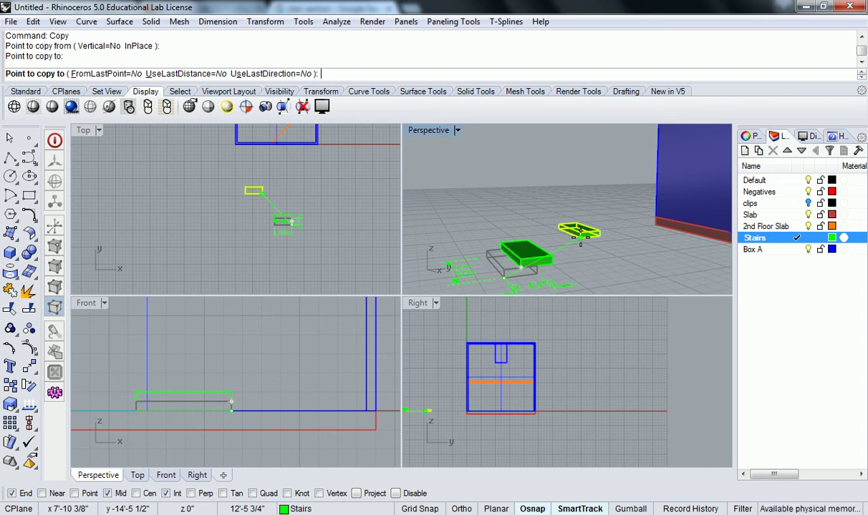
pyautogui.moveTo(580, 244); pyautogui.dragTo(545, 227, button='right')
pyautogui.click(531, 235)
pyautogui.click(550, 206)
pyautogui.click(566, 196)
pyautogui.click(581, 184)
pyautogui.click(593, 172)
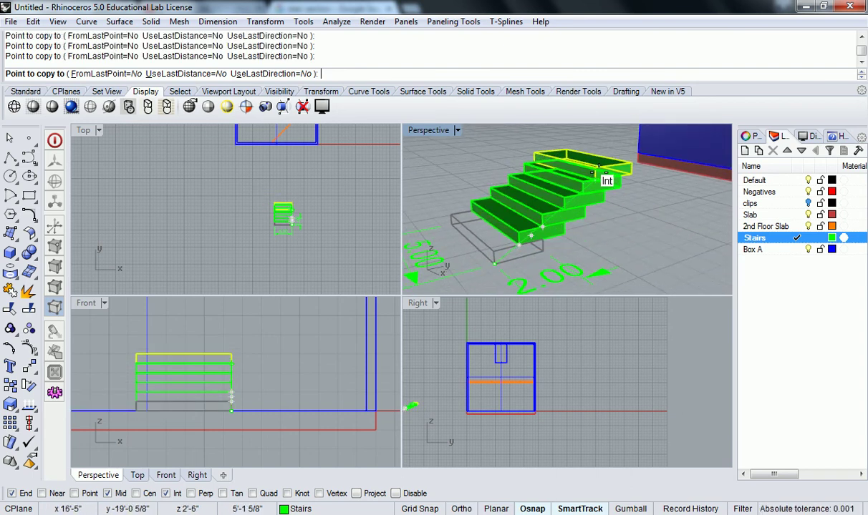
# - End the copying and delete all the copied treads above the original one
pyautogui.moveTo(630, 176); pyautogui.dragTo(630, 191, button='right')
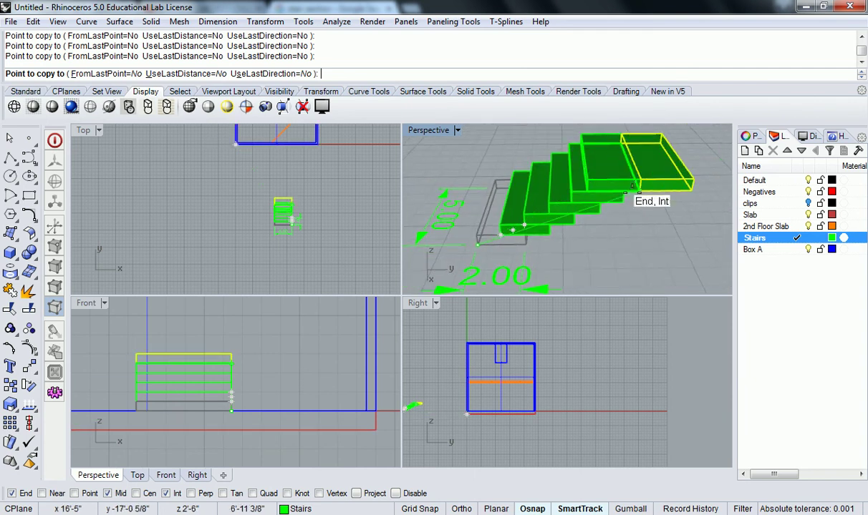
pyautogui.press('Return')
pyautogui.click(634, 190)
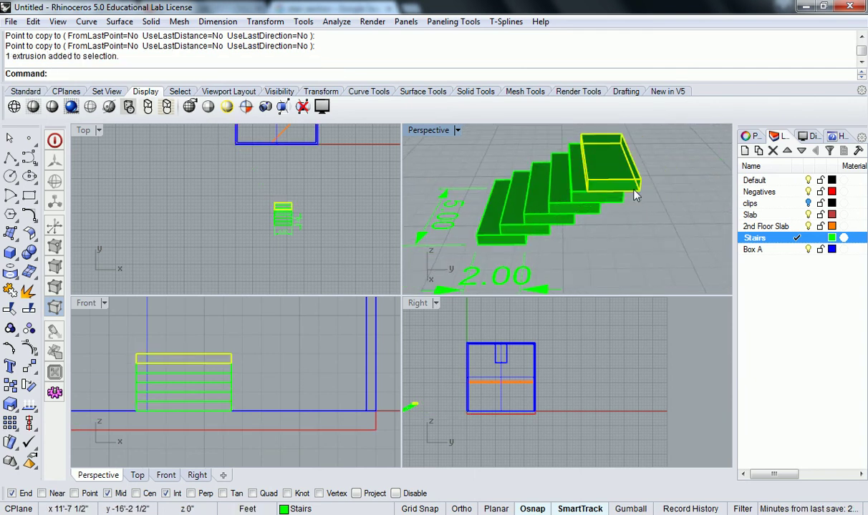
pyautogui.press('Delete')
pyautogui.moveTo(570, 227)
pyautogui.mouseDown(button='right')
pyautogui.moveTo(641, 192)
pyautogui.moveTo(581, 229)
pyautogui.mouseUp(button='right')
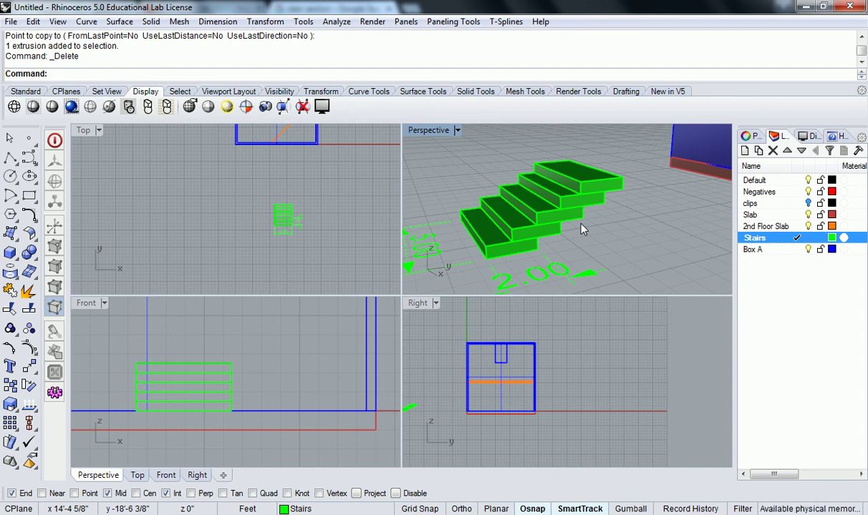
pyautogui.click(524, 230)
pyautogui.moveTo(567, 217); pyautogui.dragTo(614, 189)
pyautogui.press('Delete')
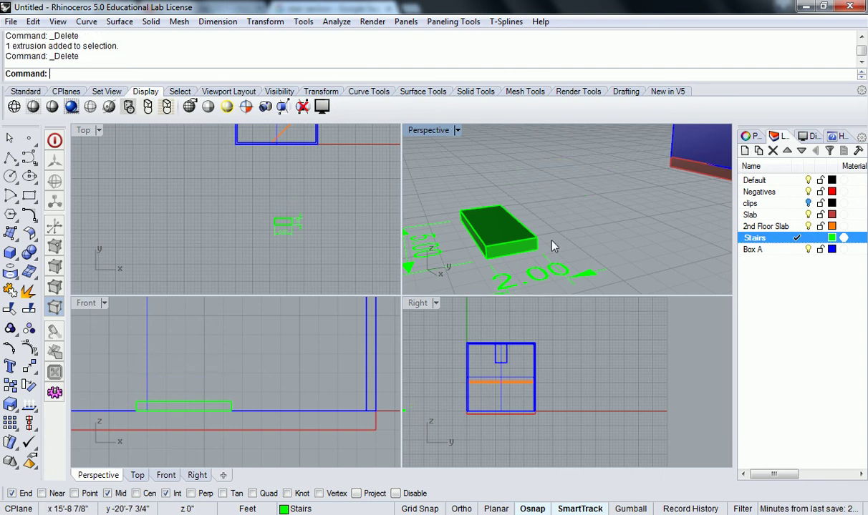
# - Array the stair tread linearly as 20 items, stepping from its lower front corner to the midpoint of its upper end edge
pyautogui.moveTo(523, 231); pyautogui.dragTo(573, 219, button='right')
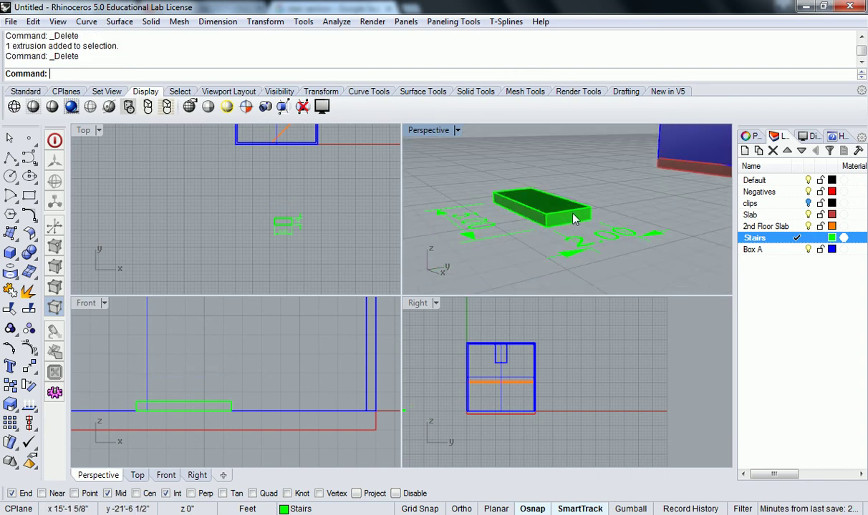
pyautogui.write('array')
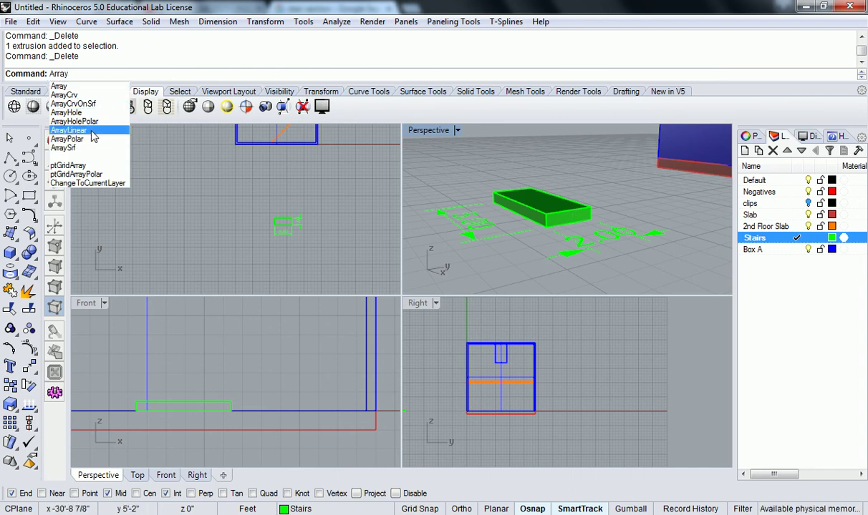
pyautogui.click(68, 131)
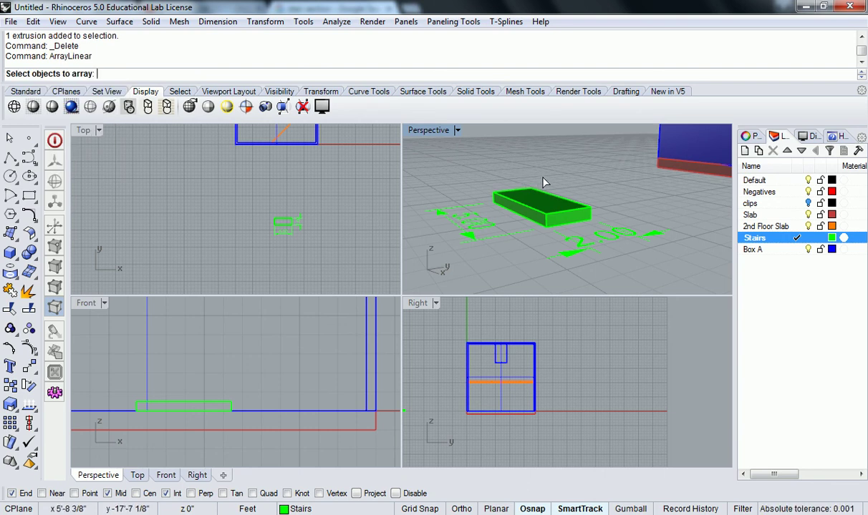
pyautogui.moveTo(541, 182); pyautogui.dragTo(560, 235, button='right')
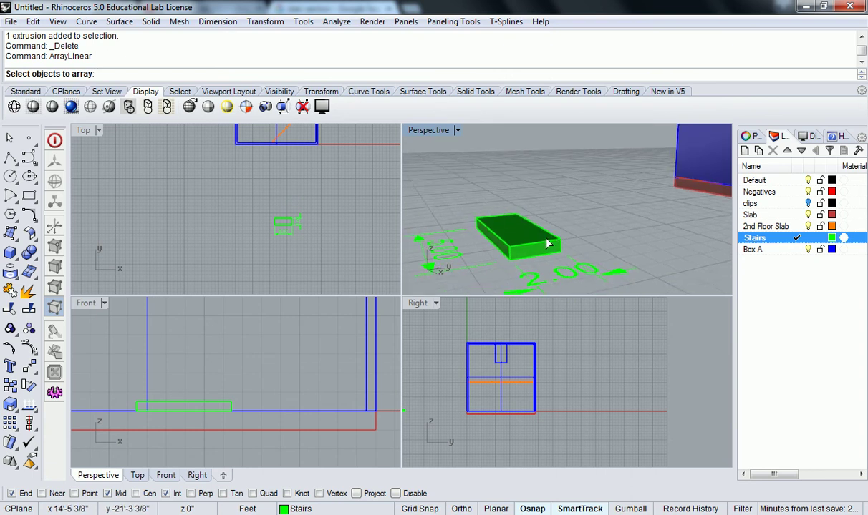
pyautogui.click(546, 232)
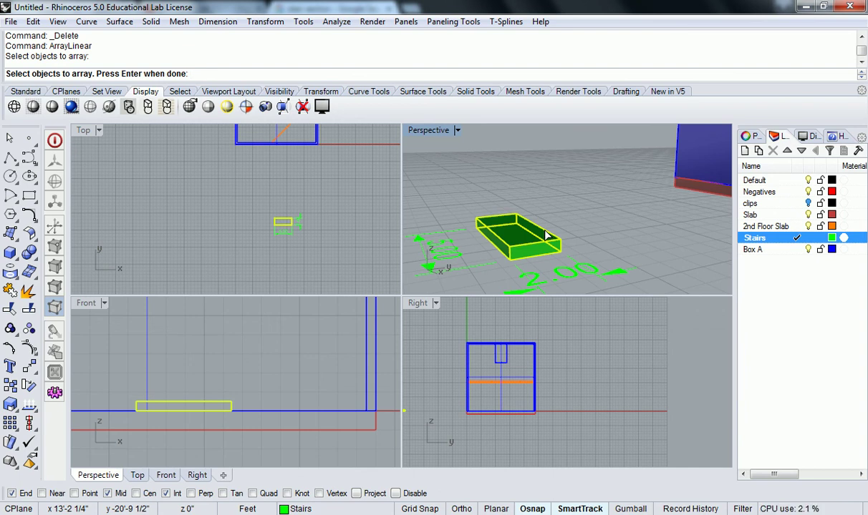
pyautogui.press('Return')
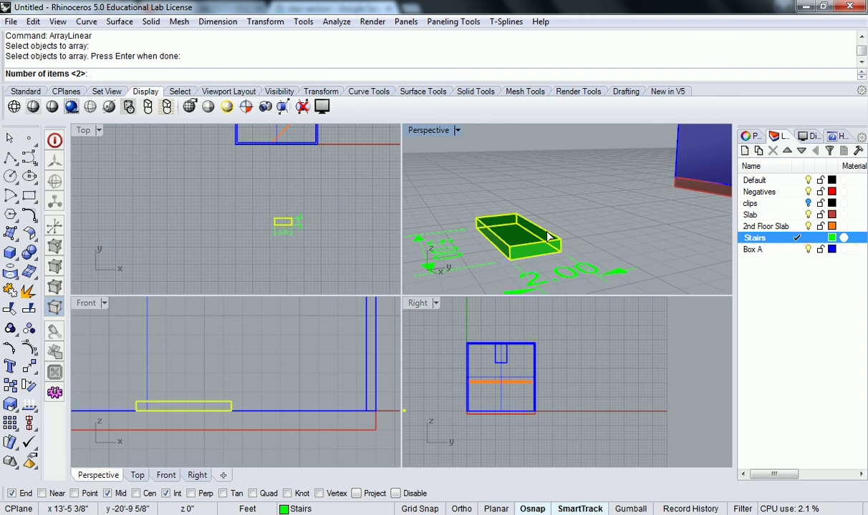
pyautogui.write('20')
pyautogui.press('Return')
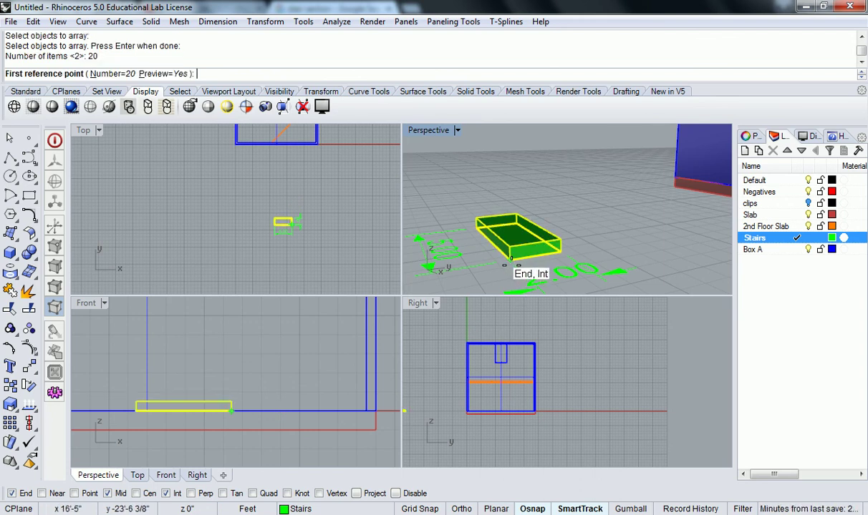
pyautogui.click(511, 259)
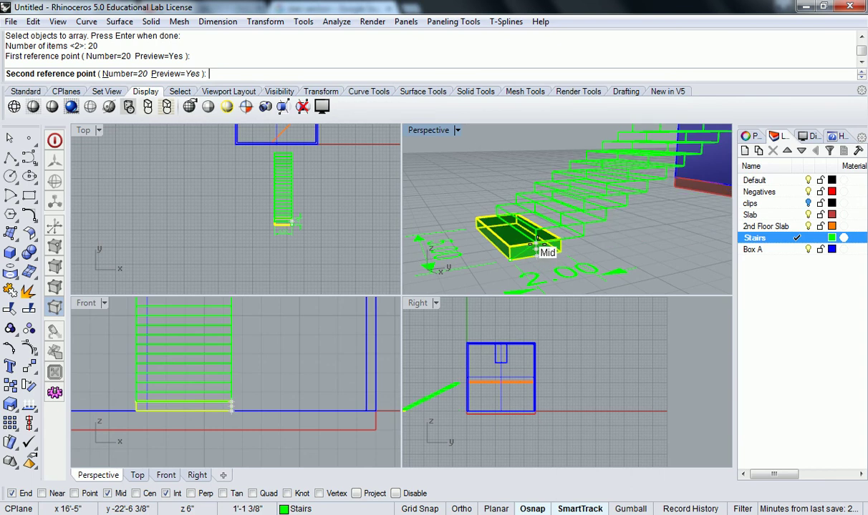
pyautogui.click(535, 243)
pyautogui.moveTo(508, 232); pyautogui.dragTo(566, 240, button='right')
pyautogui.moveTo(367, 194); pyautogui.dragTo(335, 228, button='right')
pyautogui.moveTo(562, 227); pyautogui.dragTo(593, 235, button='right')
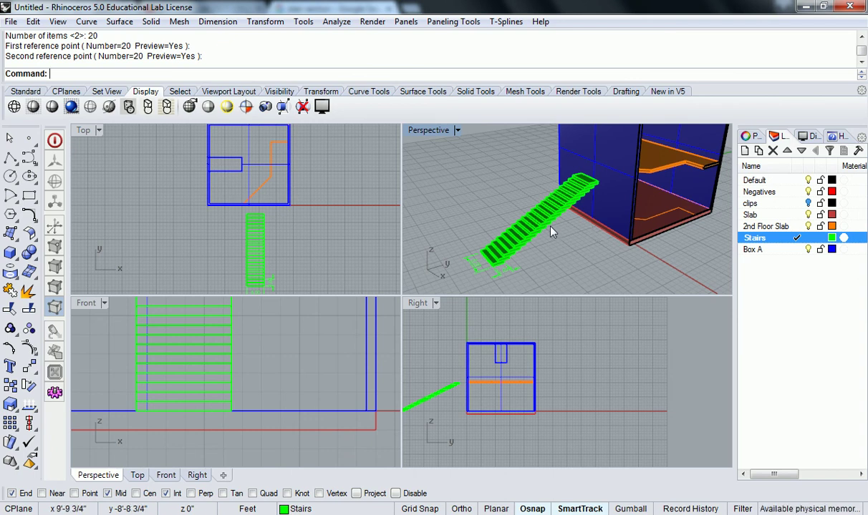
# - Undo the linear array of the stair tread
pyautogui.hotkey('ctrl', 'z')
pyautogui.moveTo(548, 213); pyautogui.dragTo(494, 264, button='right')
pyautogui.scroll(4, 620, 204)
pyautogui.moveTo(616, 207); pyautogui.dragTo(600, 215, button='right')
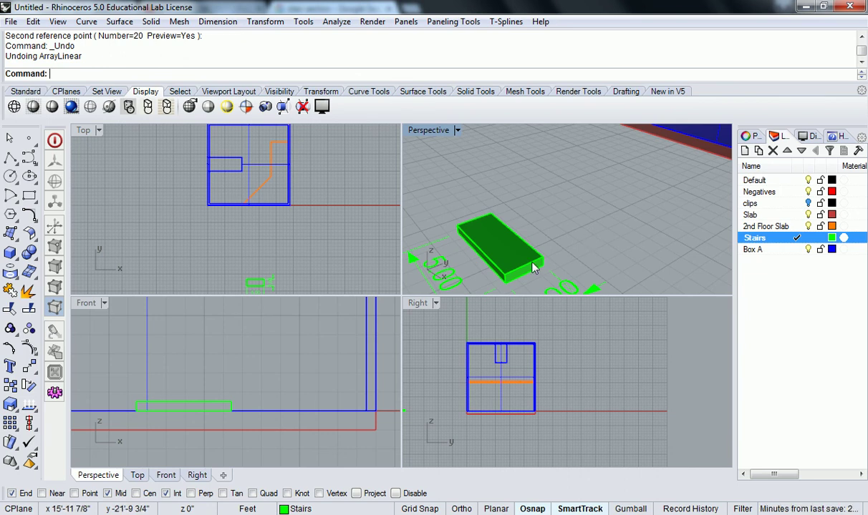
pyautogui.moveTo(608, 248); pyautogui.dragTo(573, 209, button='right')
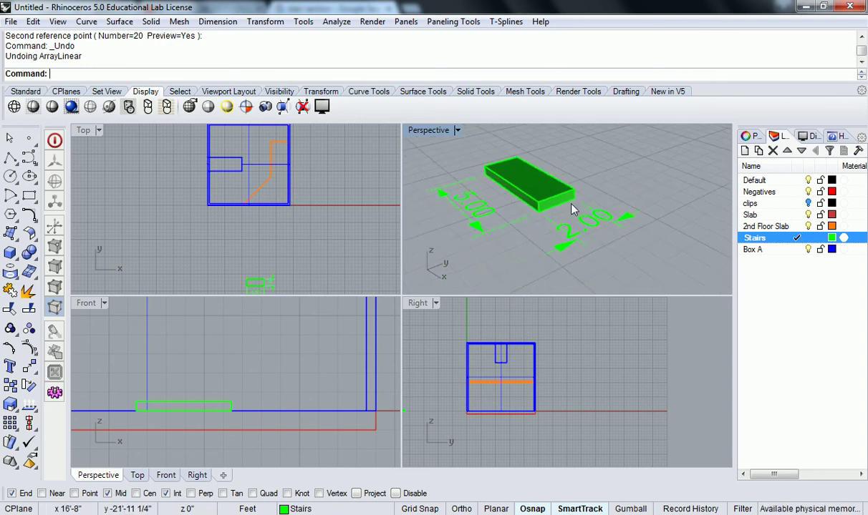
# - Create a rising flight of 20 treads with ArrayLinear, spaced from the tread's lower front corner to its upper end edge's midpoint
pyautogui.write('ArrayLinear')
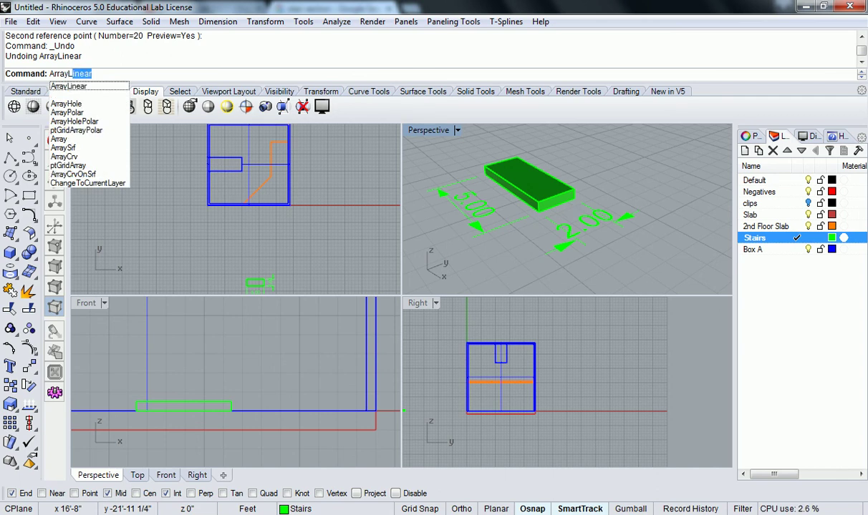
pyautogui.press('Return')
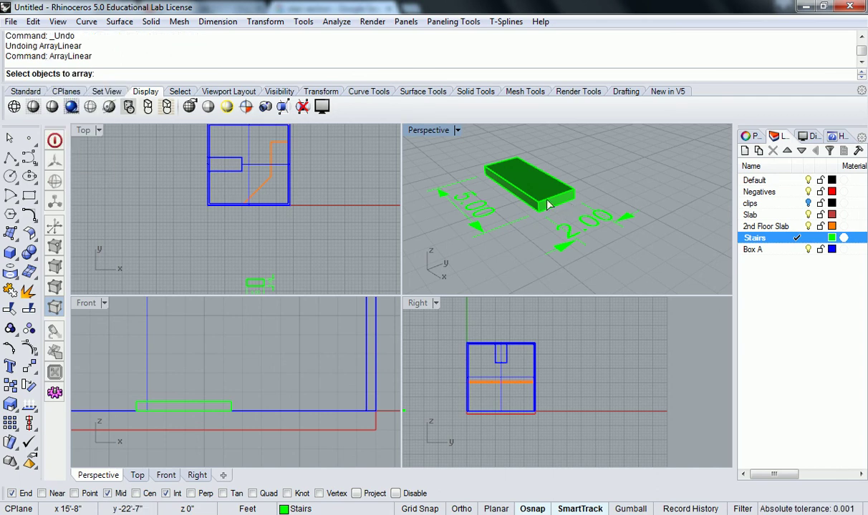
pyautogui.click(550, 181)
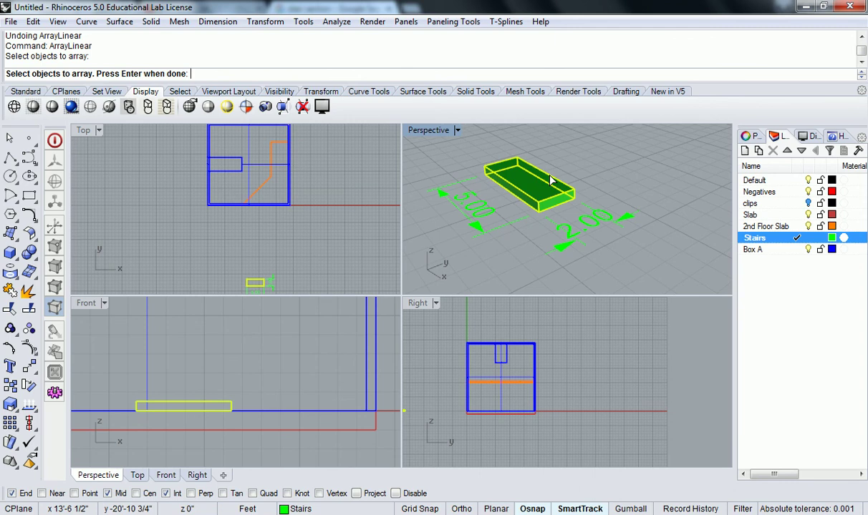
pyautogui.press('Return')
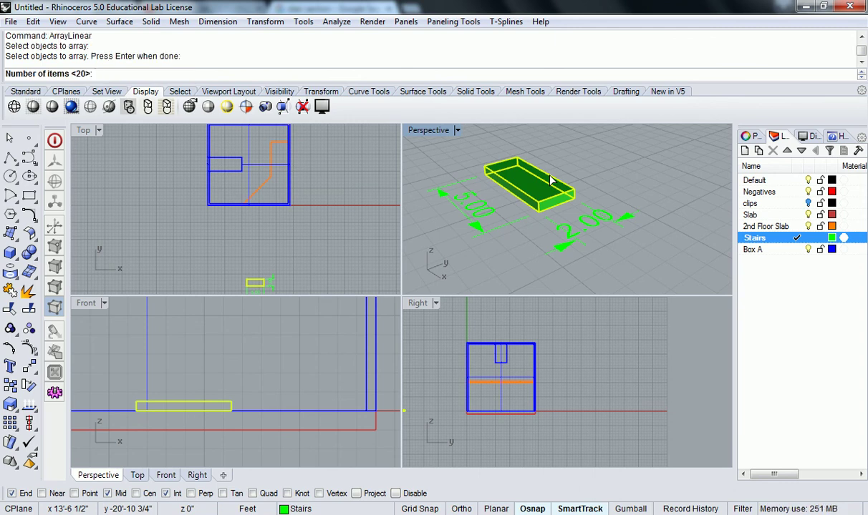
pyautogui.press('Return')
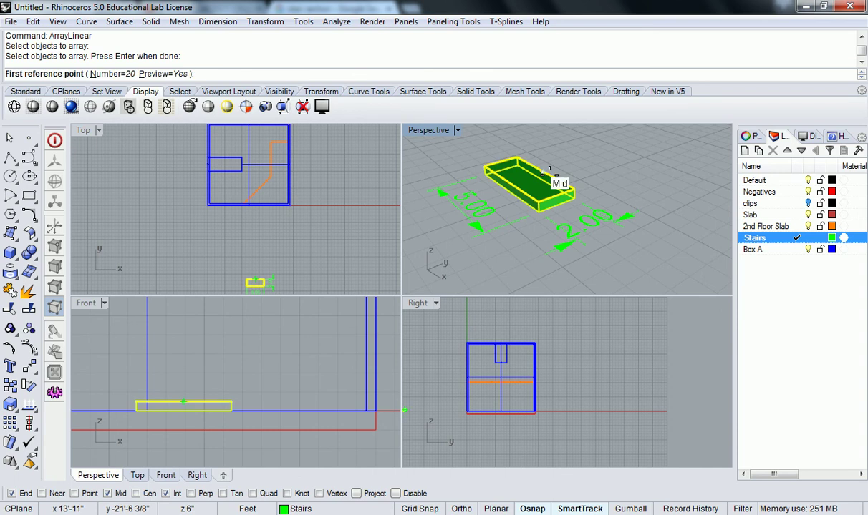
pyautogui.scroll(5, 560, 209)
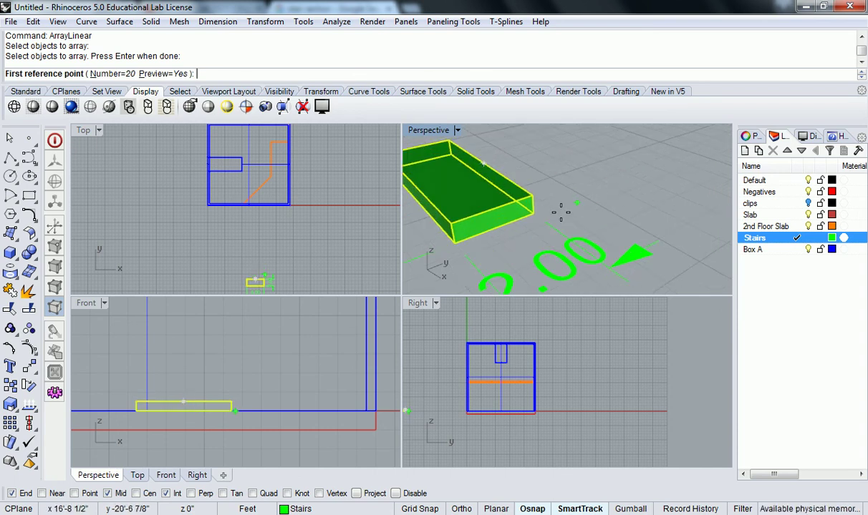
pyautogui.click(456, 246)
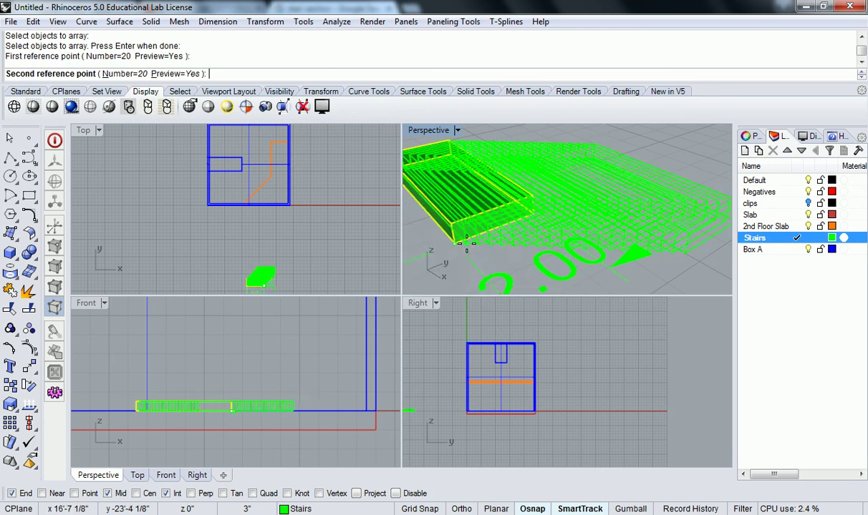
pyautogui.click(491, 213)
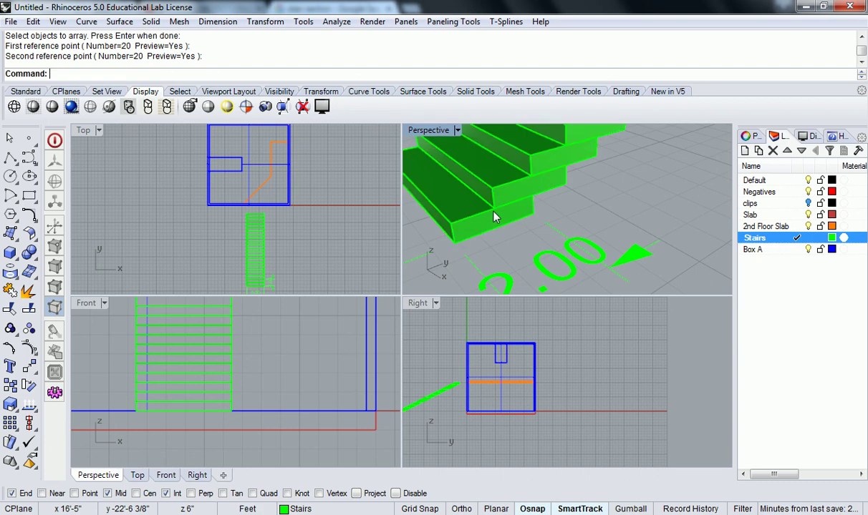
pyautogui.scroll(-3, 493, 217)
pyautogui.scroll(-5, 494, 217)
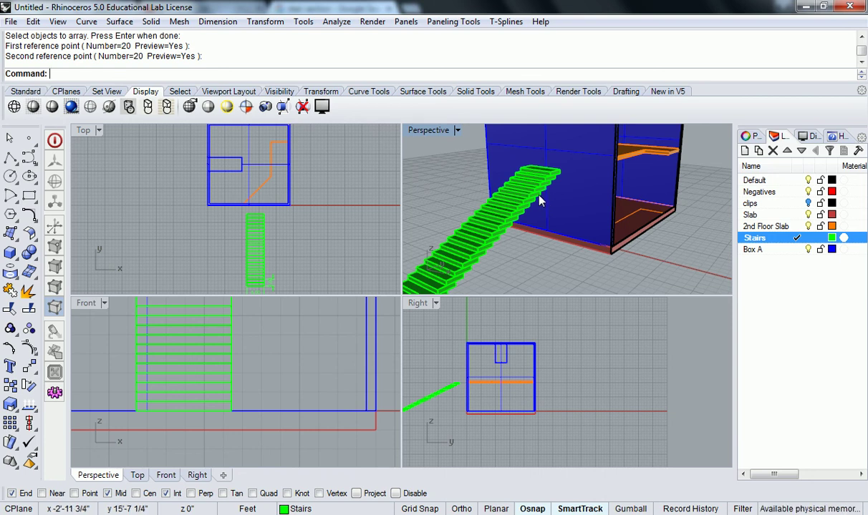
# - Delete the length and depth dimensions beside the bottom tread
pyautogui.moveTo(554, 169); pyautogui.dragTo(499, 228, button='right')
pyautogui.click(500, 229)
pyautogui.press('Delete')
pyautogui.click(482, 223)
pyautogui.press('Delete')
pyautogui.moveTo(570, 205); pyautogui.dragTo(605, 204, button='right')
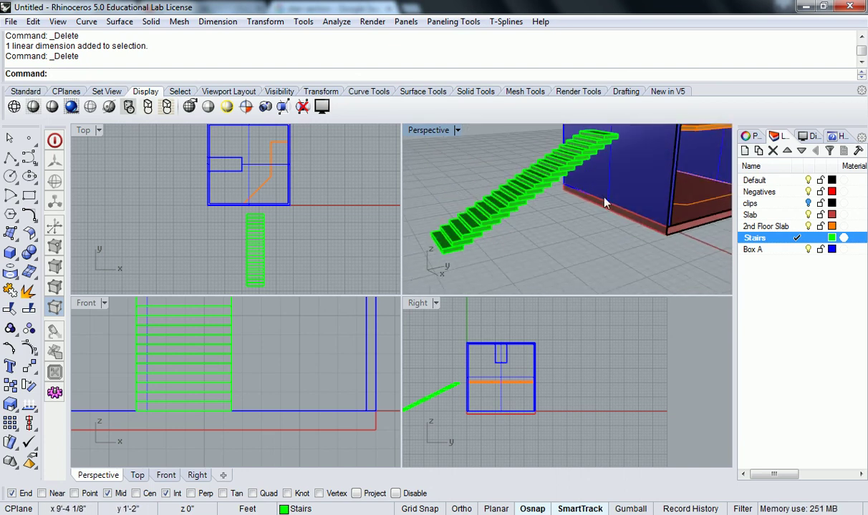